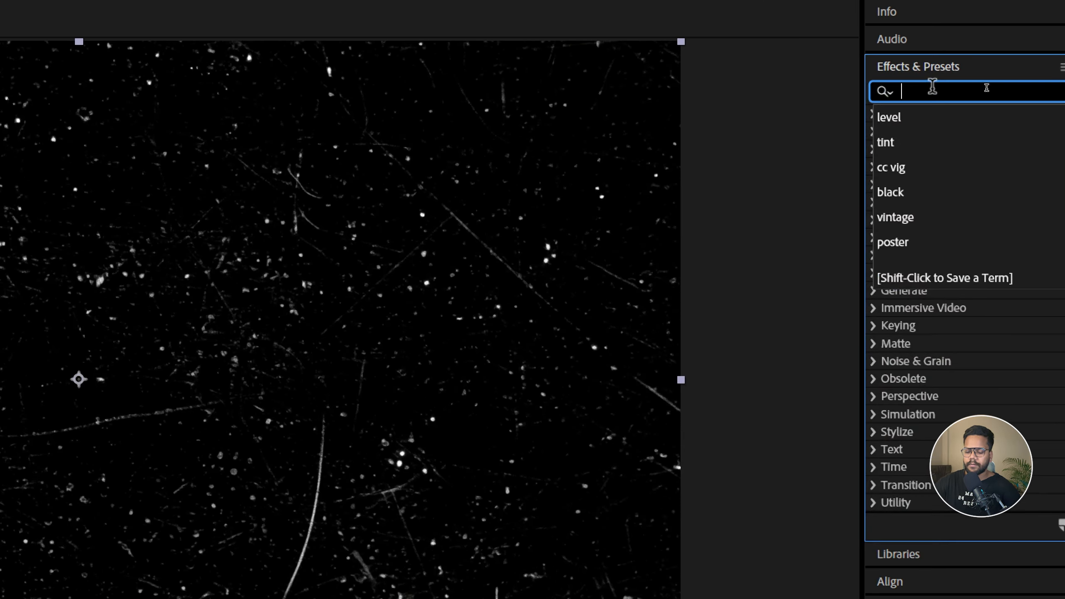
Find the Offset distort effect and apply it to the adjustment layer in the Texture composition
type("offse")
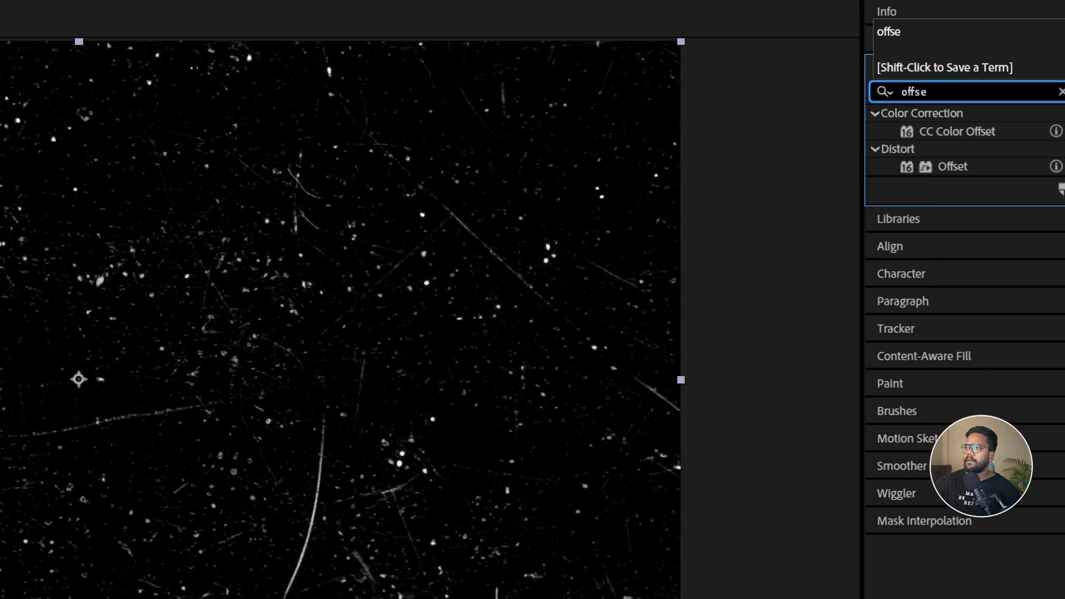
left_click(953, 167)
key("ctrl+1")
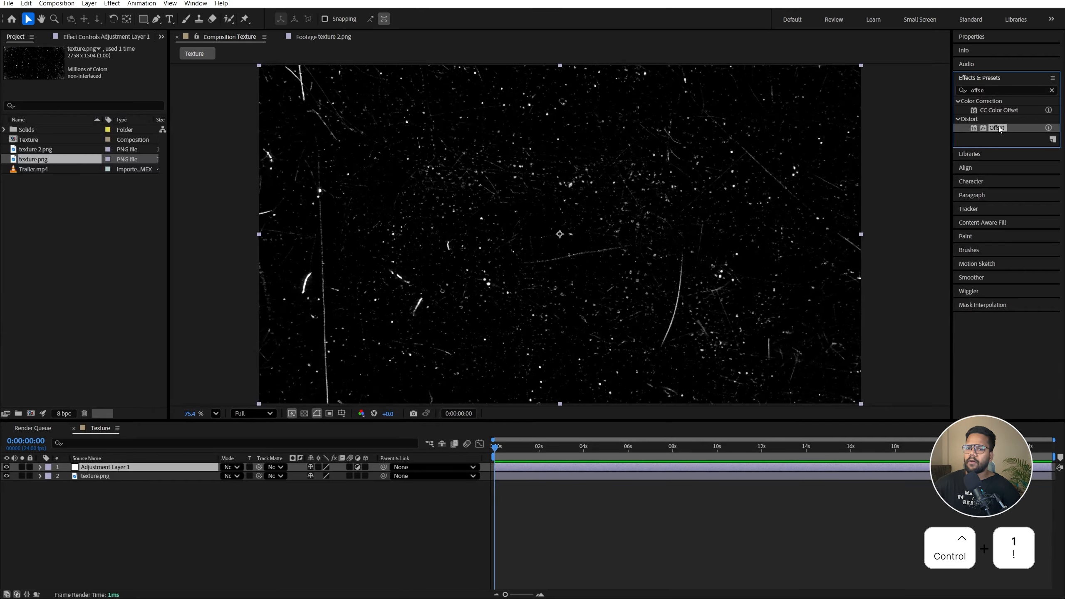
left_click_drag(999, 130, 560, 235)
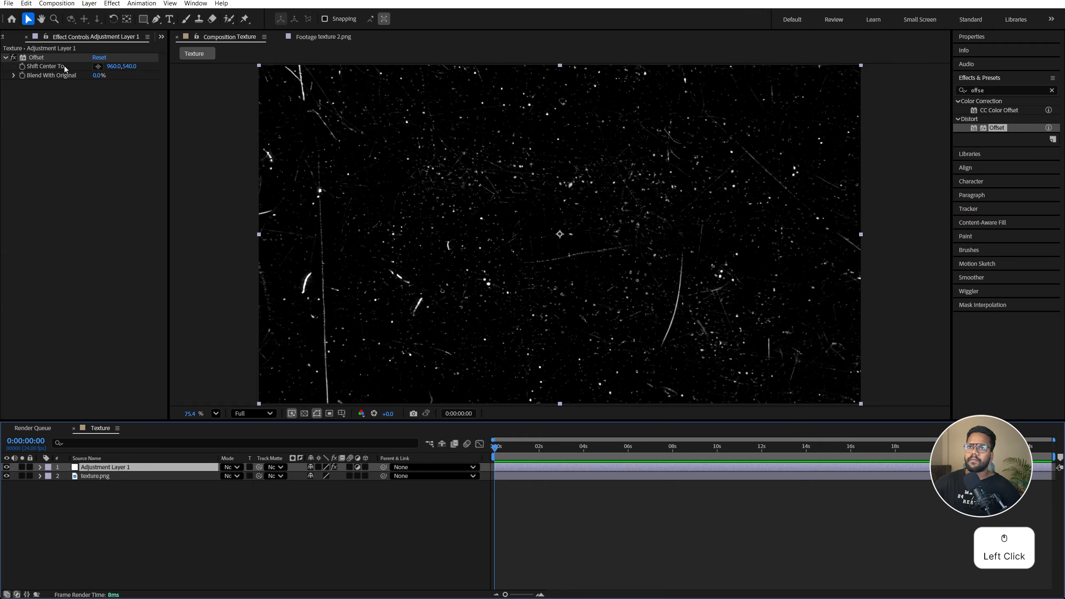
Add the expression wiggle(25,5000) to the Offset effect's Shift Center To property and preview the texture's motion
mouse_move(111, 66)
left_mouse_down()
mouse_move(96, 66)
mouse_move(354, 82)
mouse_move(126, 70)
left_mouse_up()
key("ctrl+z")
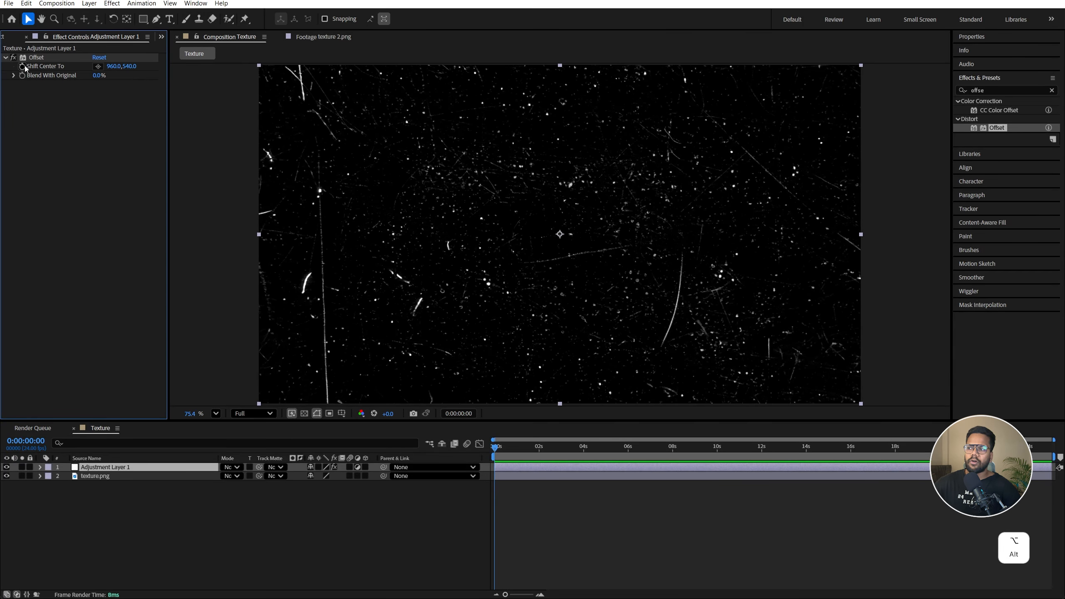
left_click(22, 66, "alt")
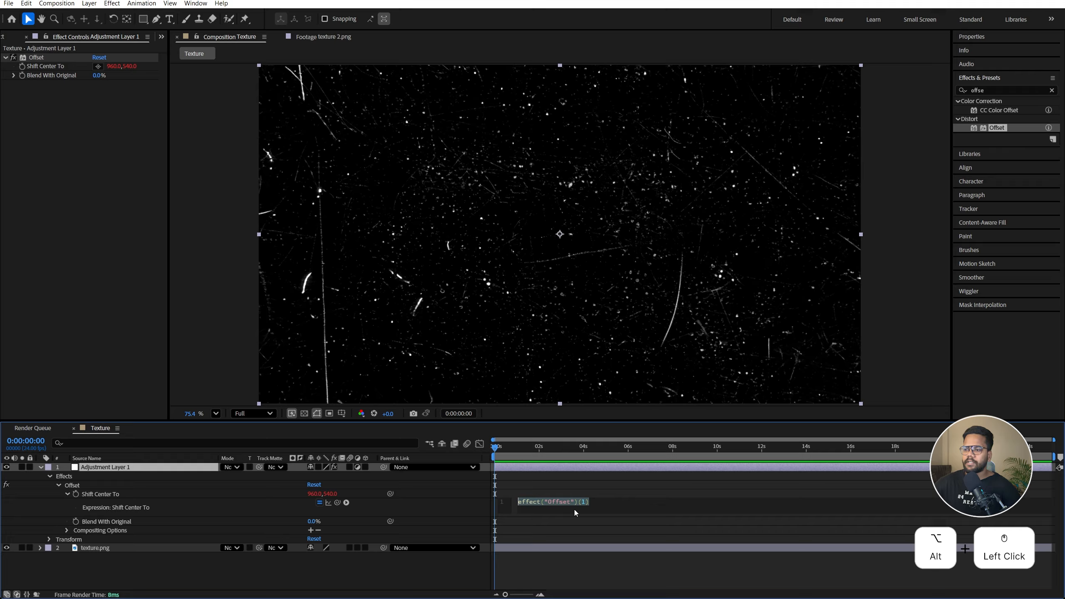
type("wiggl")
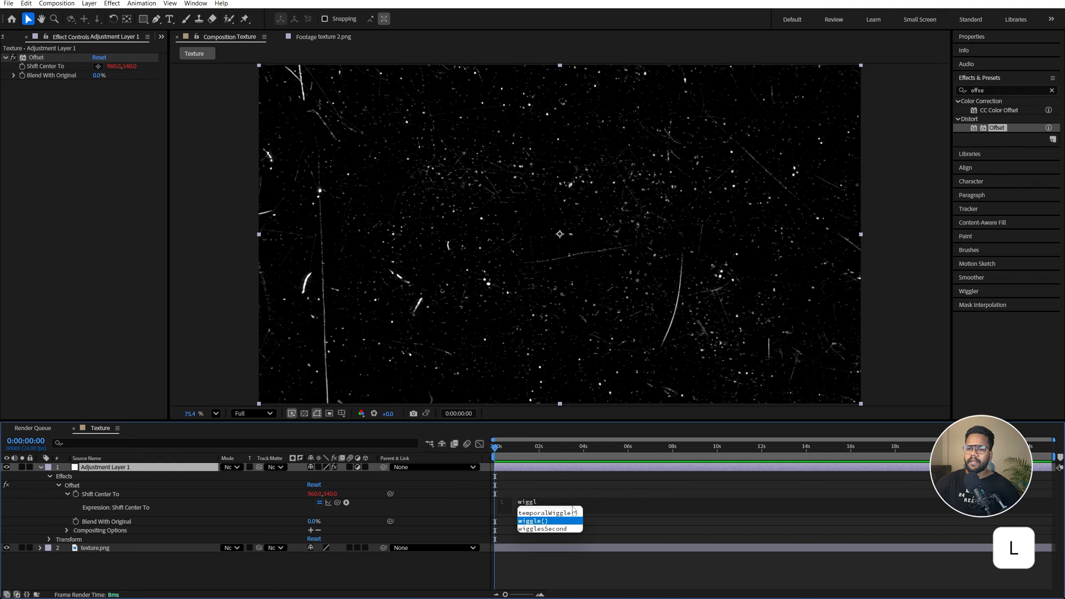
key("Return")
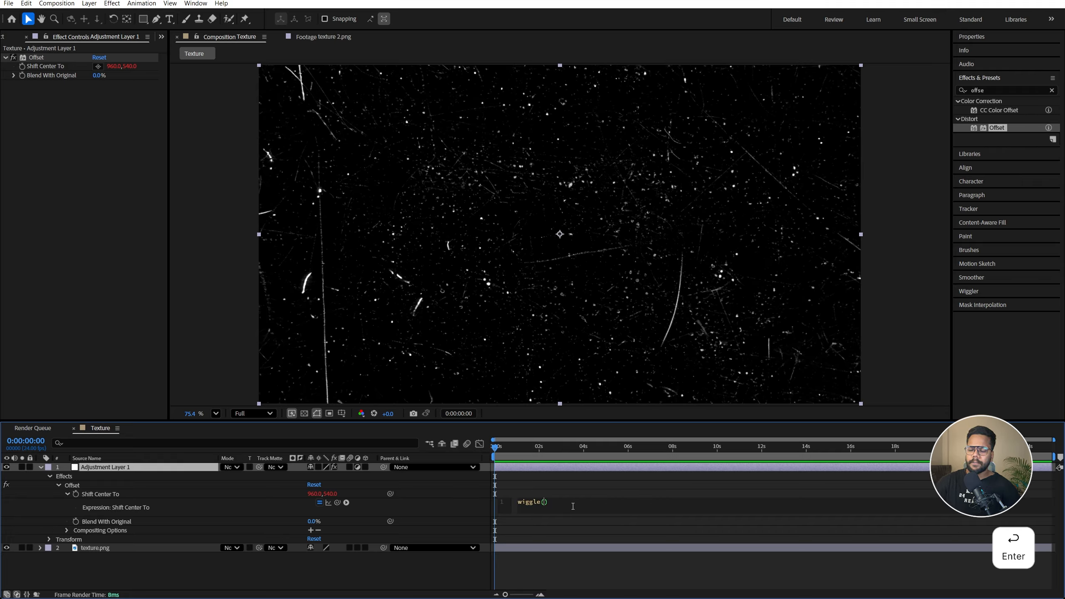
type("25")
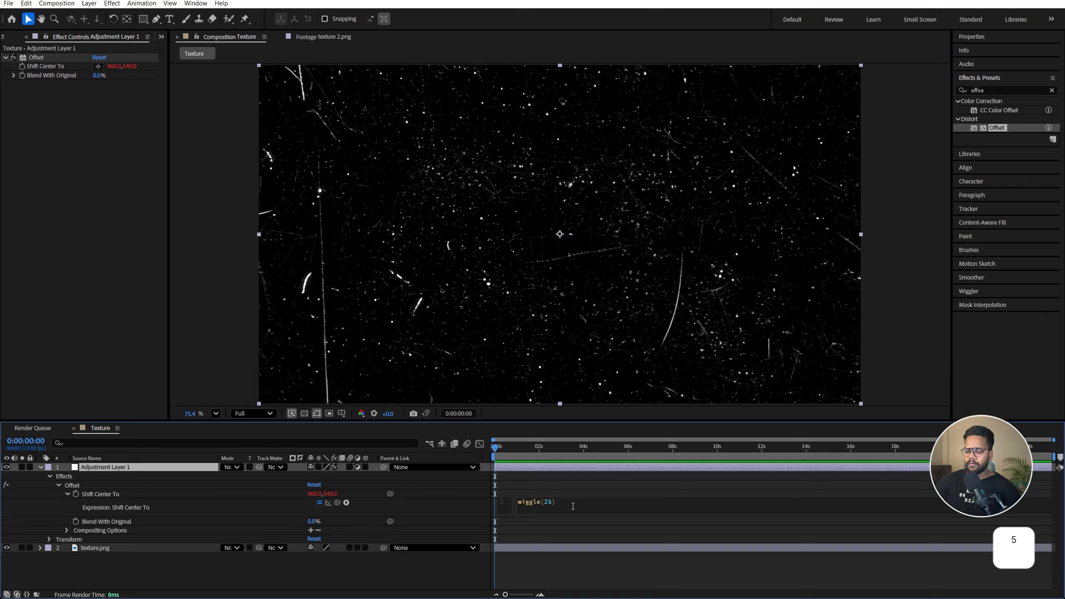
type(",5000")
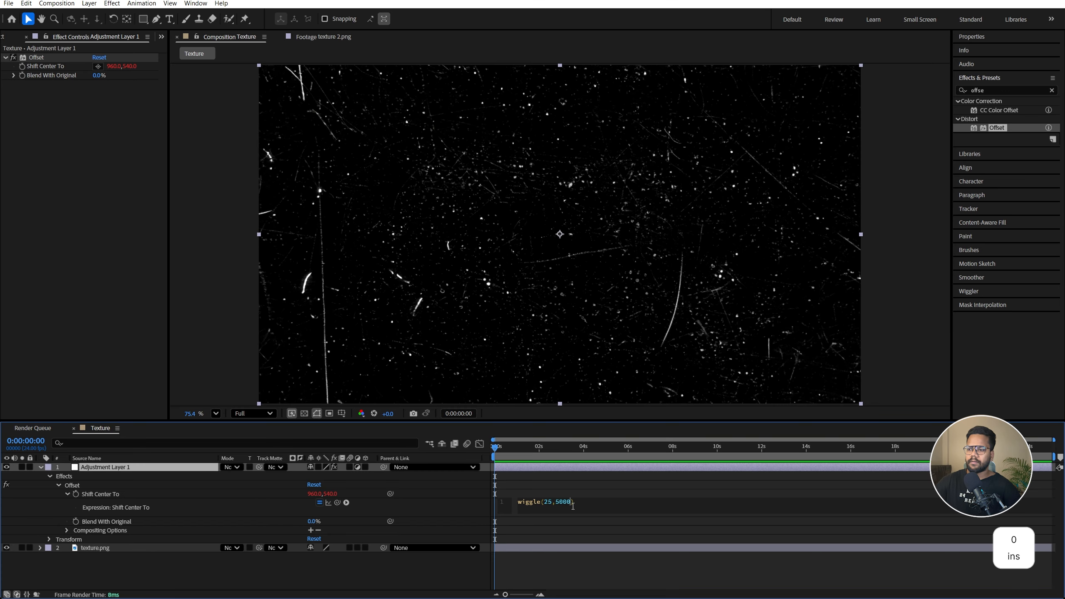
left_click(520, 437)
key("space")
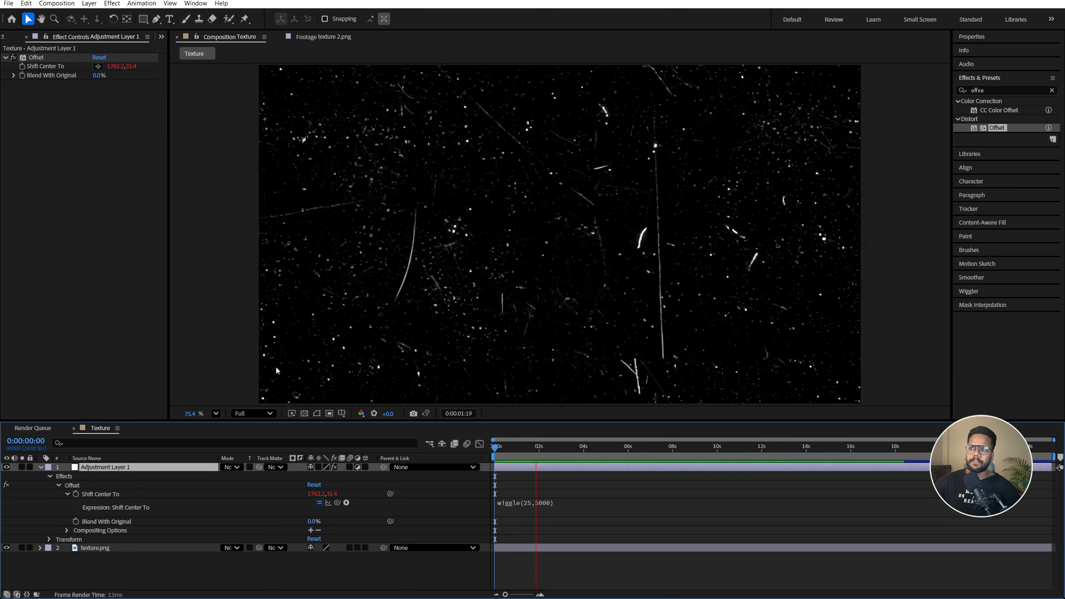
left_click(472, 518)
left_click(514, 449)
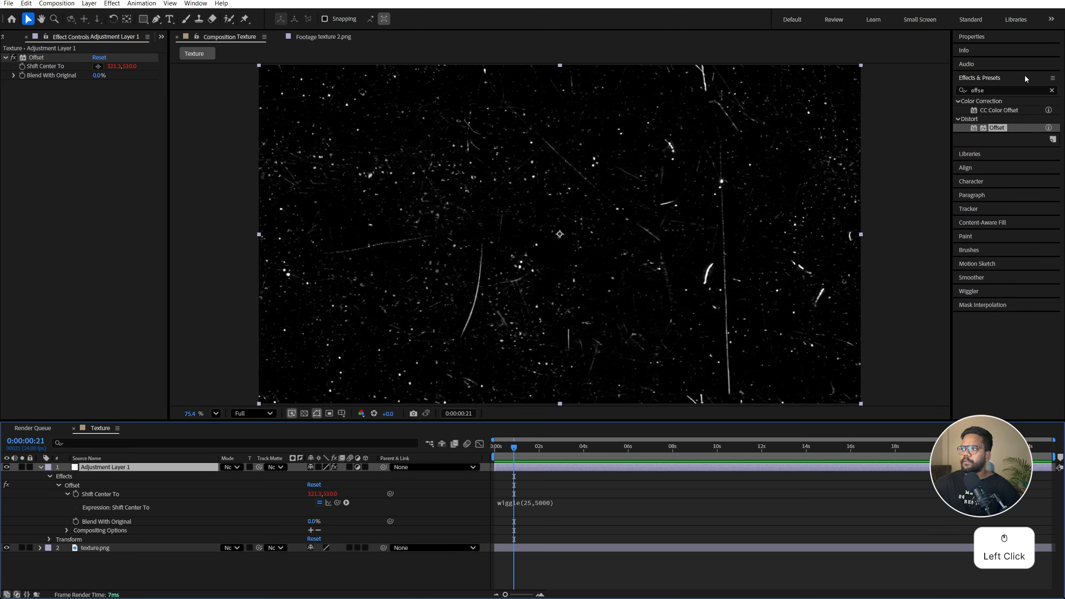
Apply the Motion Tile effect to the adjustment layer and place it above Offset in the effect order
left_click_drag(996, 90, 915, 97)
type("mo")
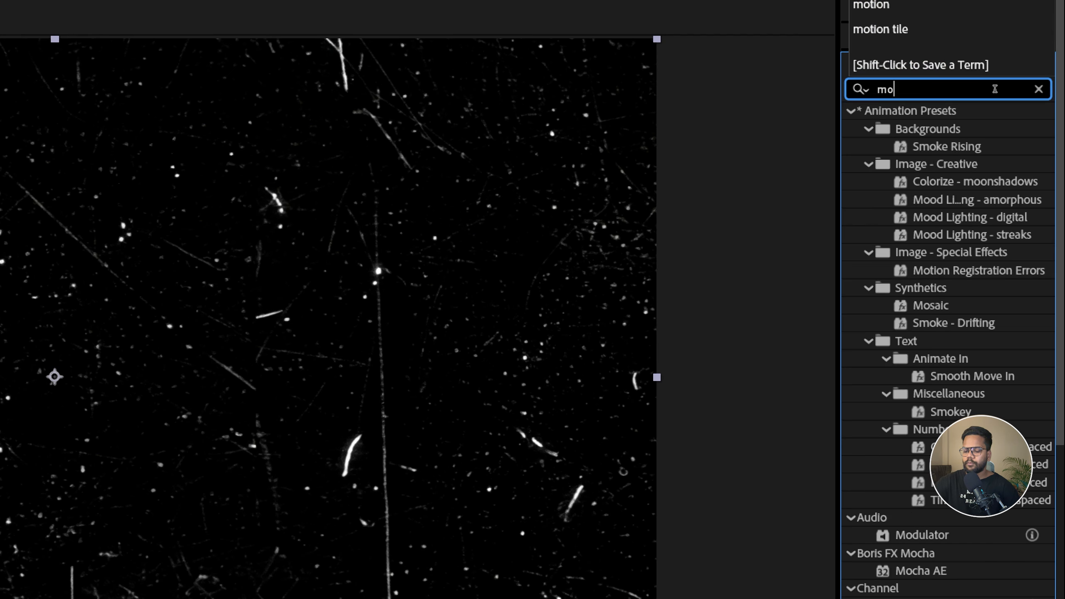
type("tion ti")
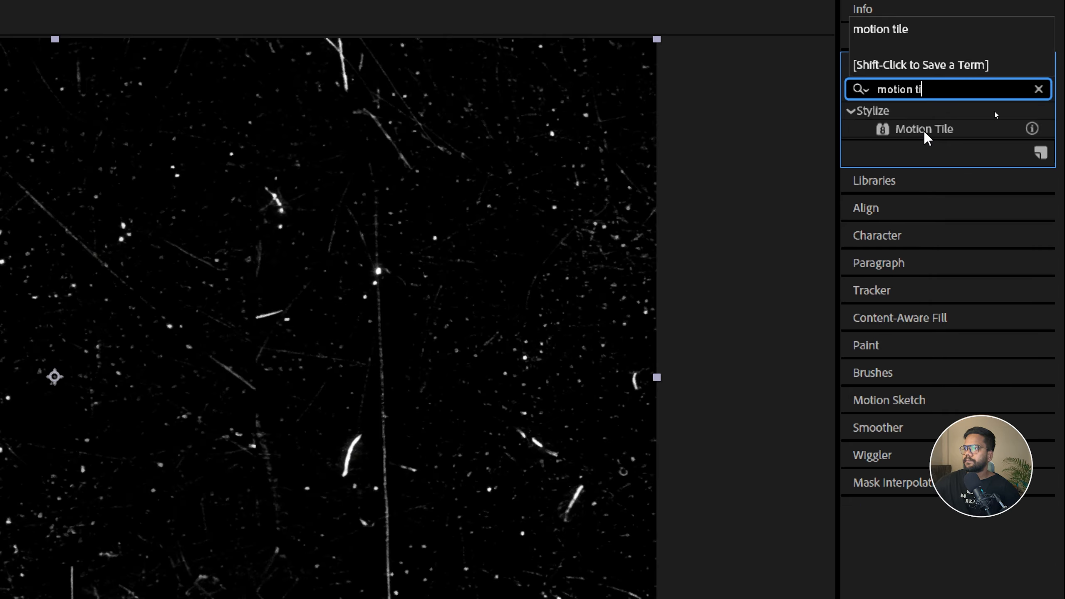
left_click(924, 130)
key("ctrl+1")
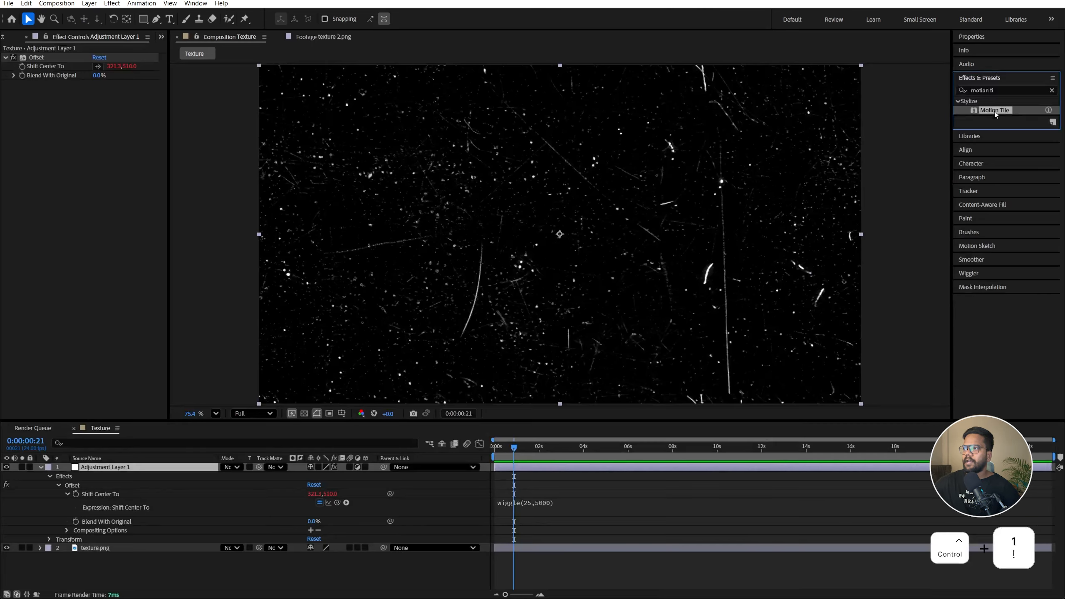
left_click_drag(994, 111, 187, 471)
left_click(42, 86)
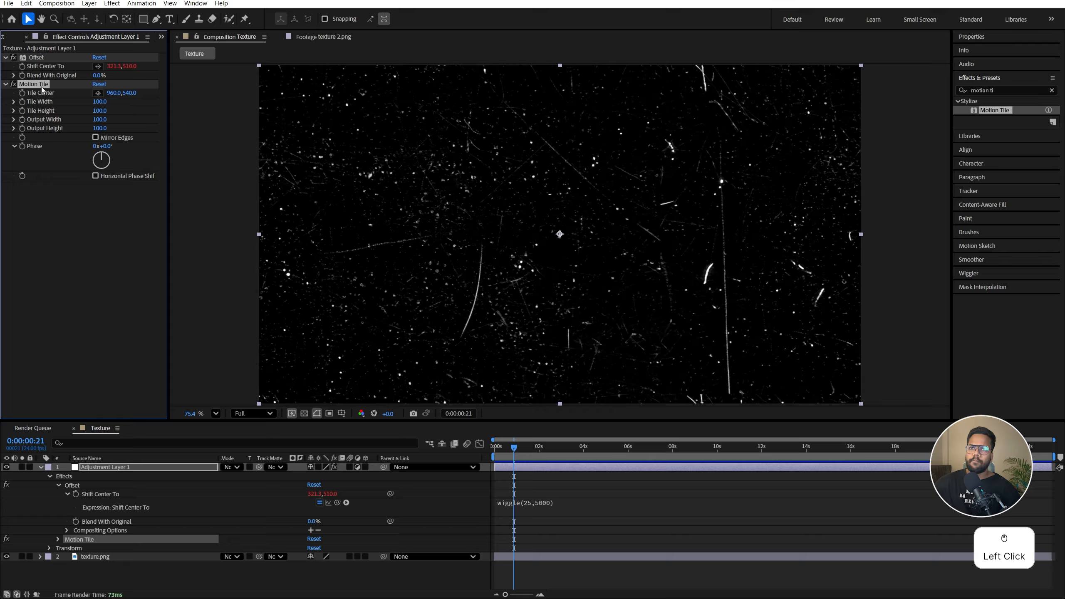
left_click_drag(37, 86, 42, 62)
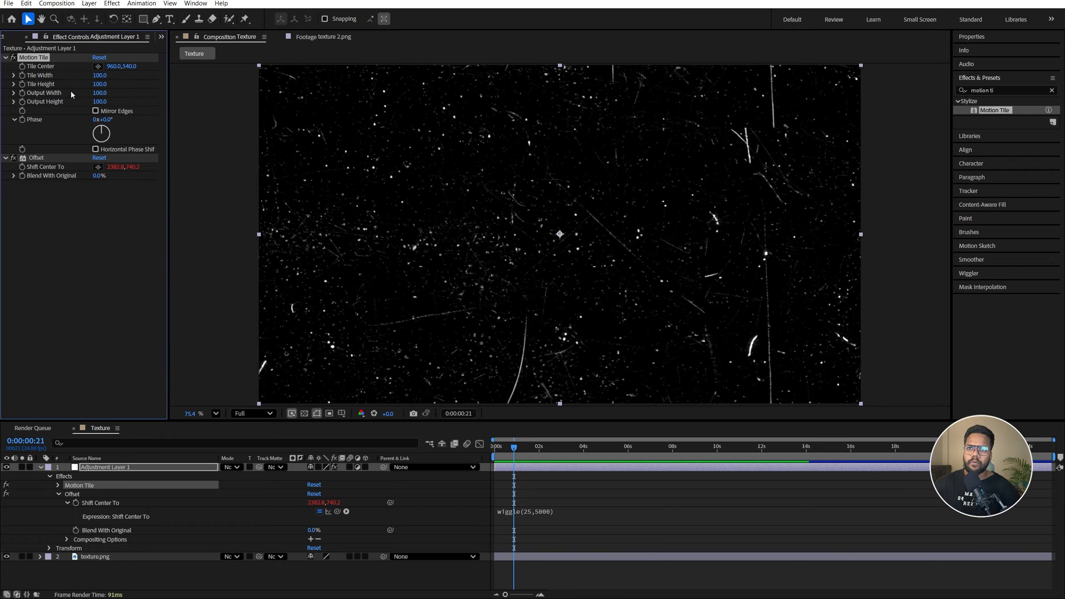
Set Motion Tile's Output Width and Output Height to 200, enable Mirror Edges, and preview the texture
left_click(100, 93)
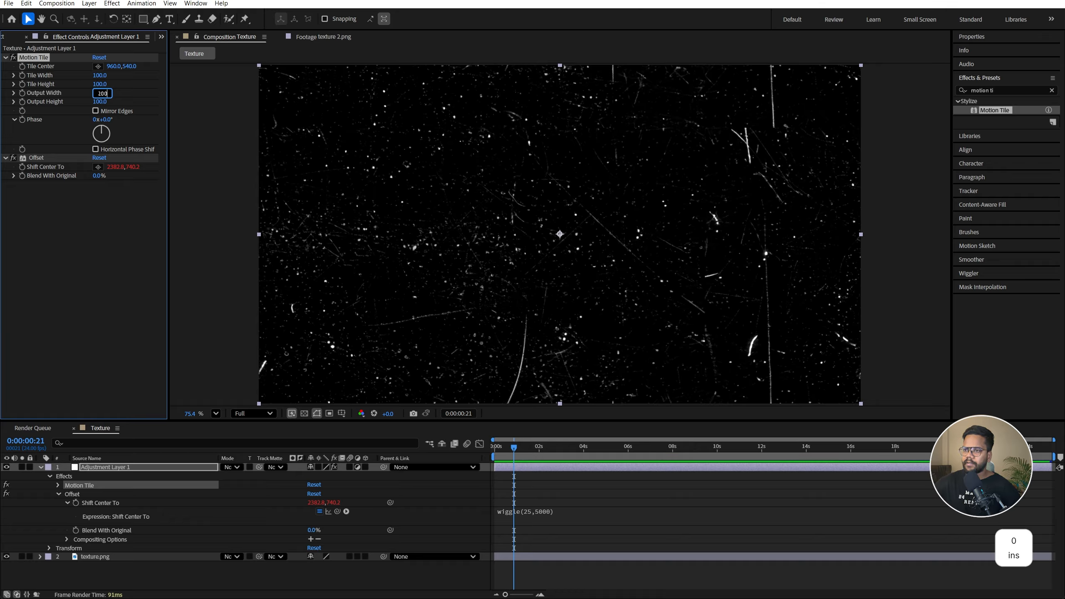
key("Return")
left_click(102, 102)
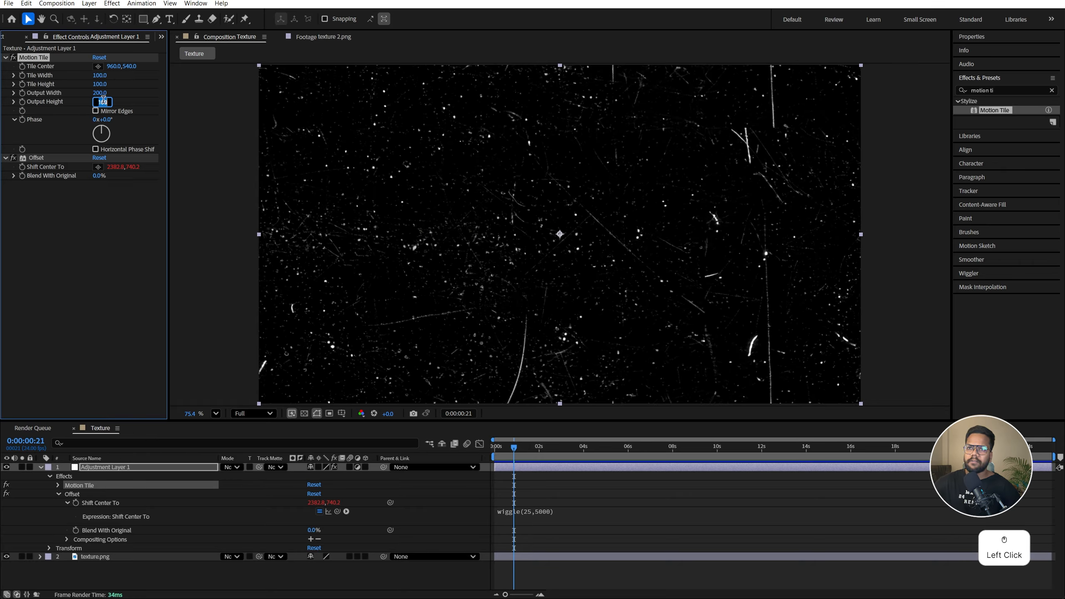
type("200")
key("Return")
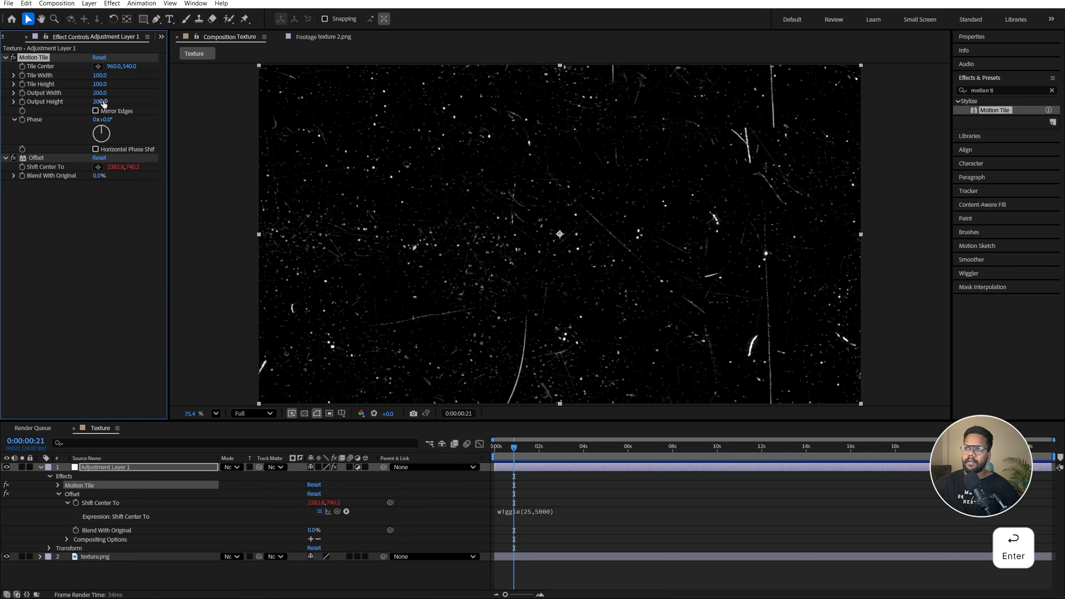
left_click(95, 111)
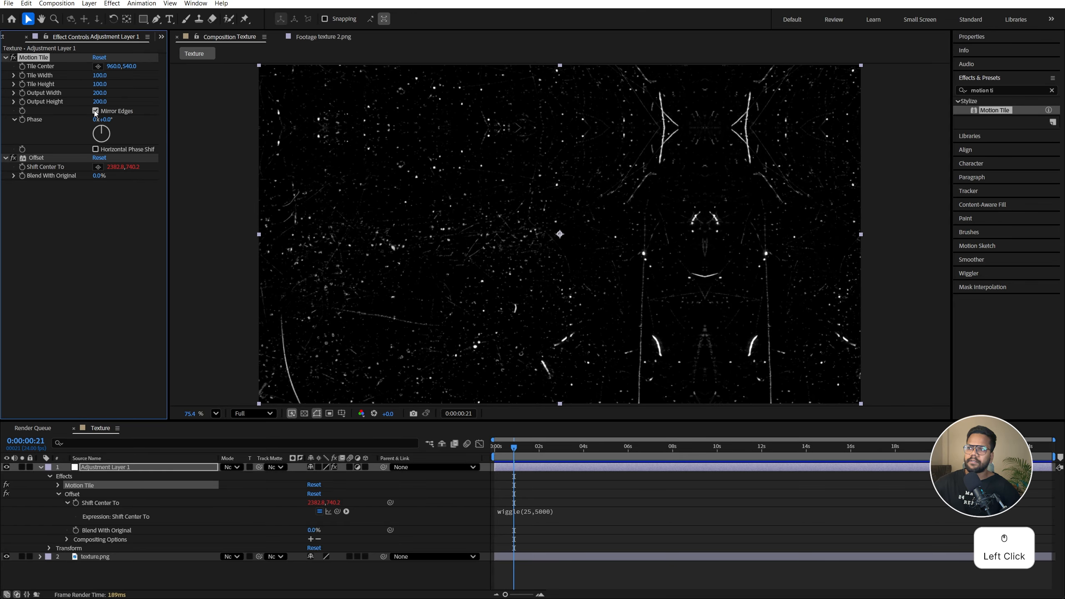
left_click(495, 449)
key("space")
left_click_drag(497, 449, 516, 445)
key("space")
key("space")
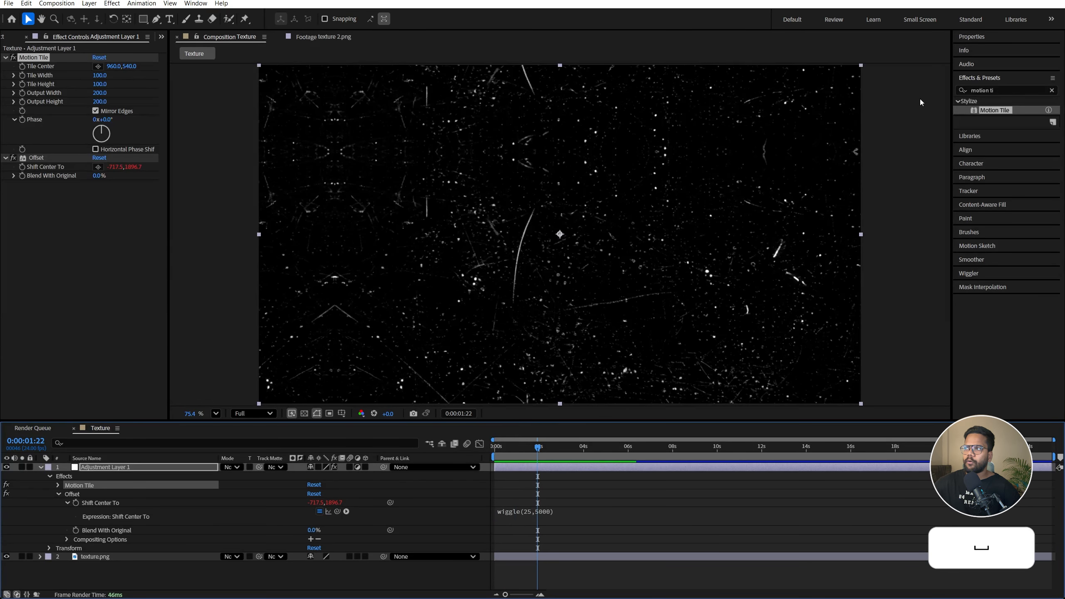
Apply the Posterize Time effect to the adjustment layer below Offset and preview the animation
left_click_drag(1003, 90, 938, 94)
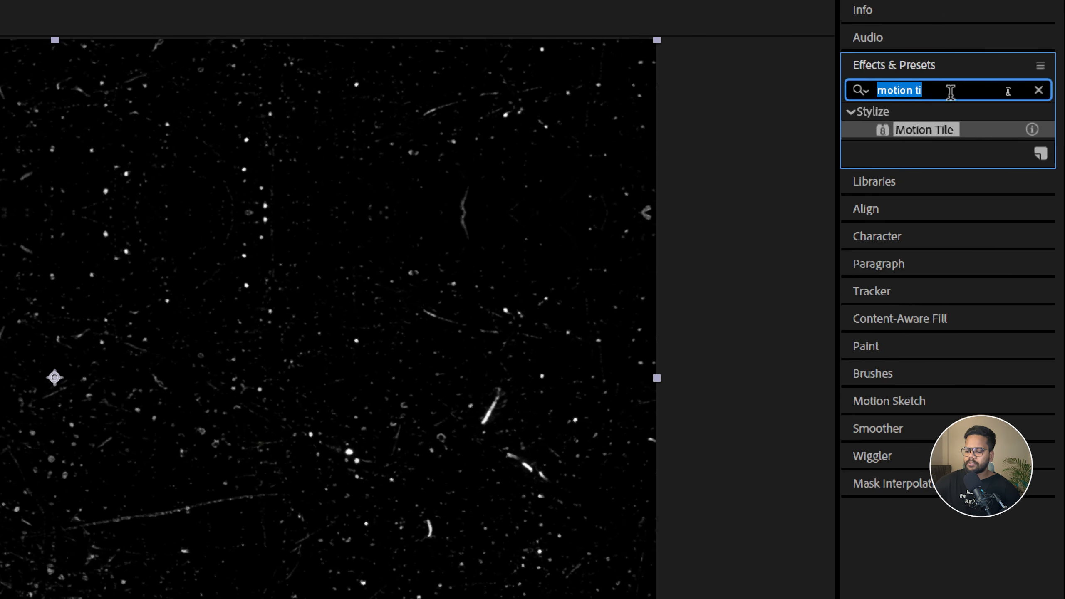
type("poster")
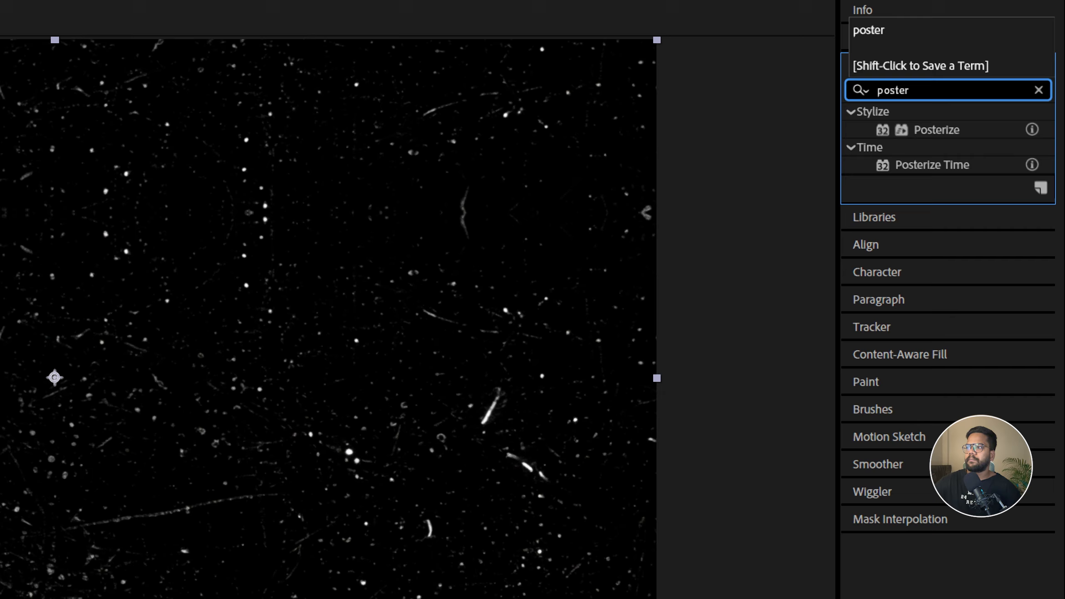
left_click(939, 166)
left_click_drag(939, 166, 117, 466)
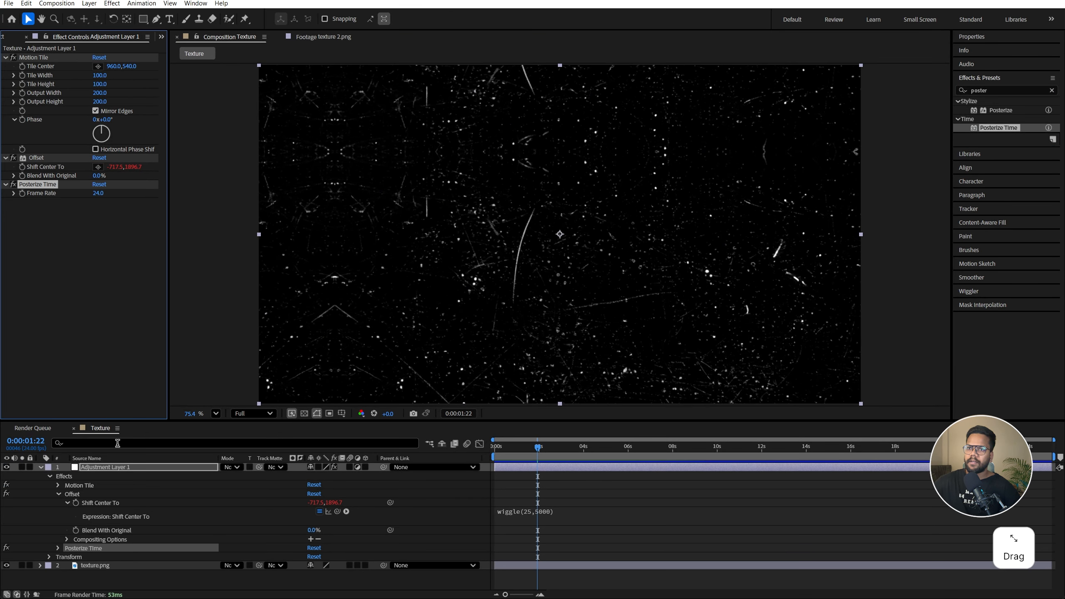
key("space")
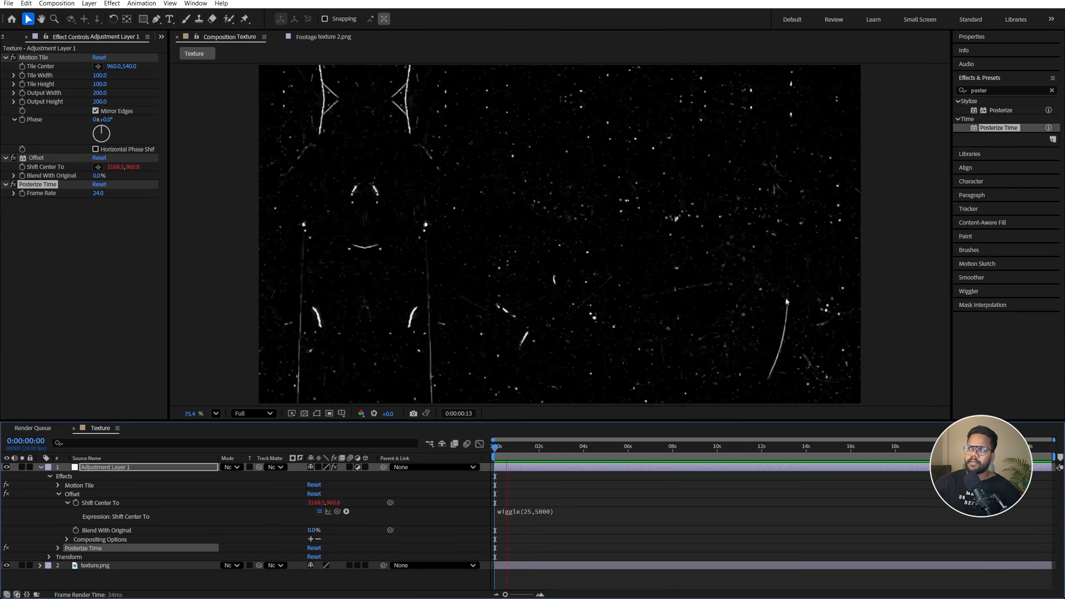
key("space")
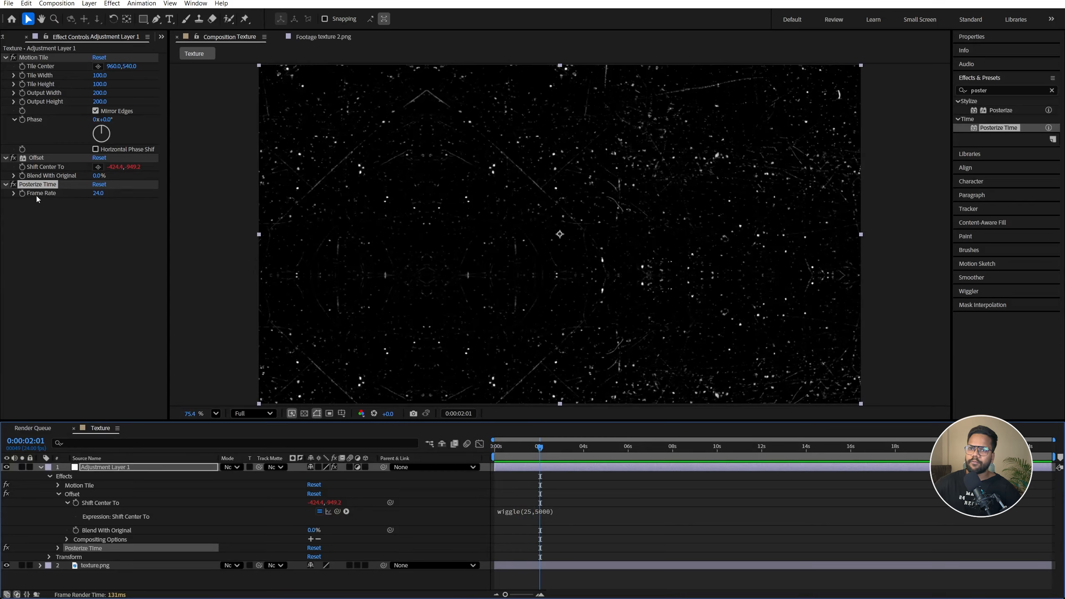
Set the Posterize Time frame rate to 5 and preview the texture animation
left_click(99, 194)
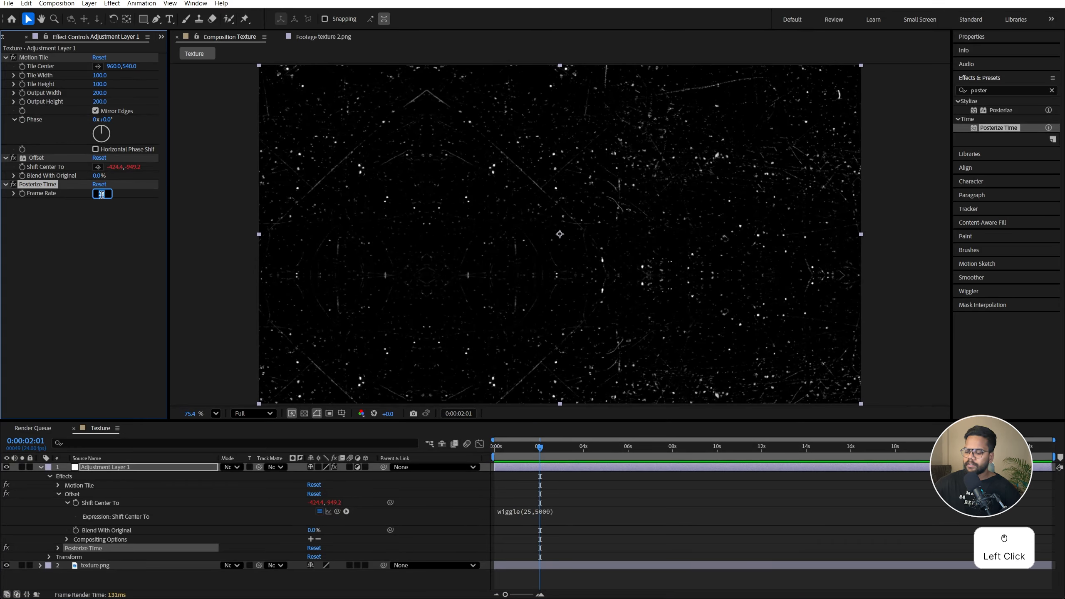
type("5")
key("Return")
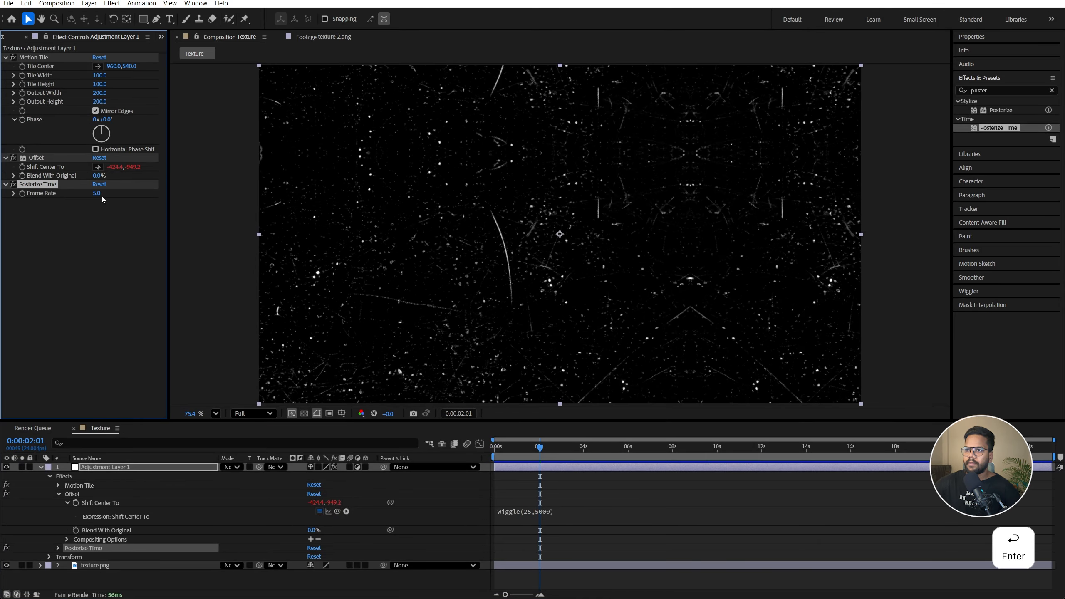
key("space")
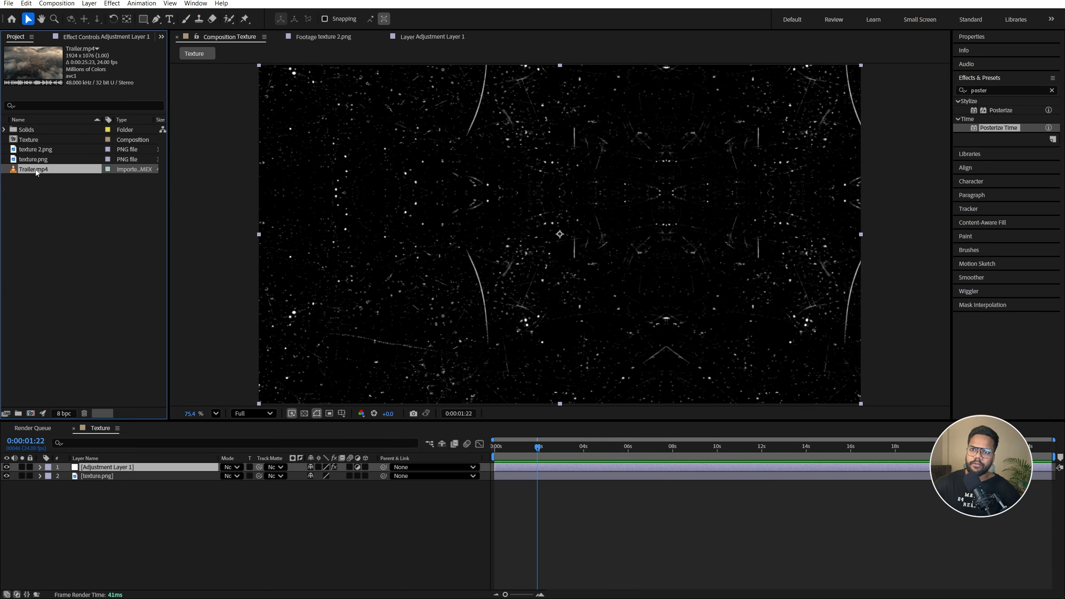
Create a new composition from the Trailer.mp4 footage and scrub to about 0:00:01:20
left_click_drag(42, 171, 32, 414)
left_click(32, 414)
left_click(662, 422)
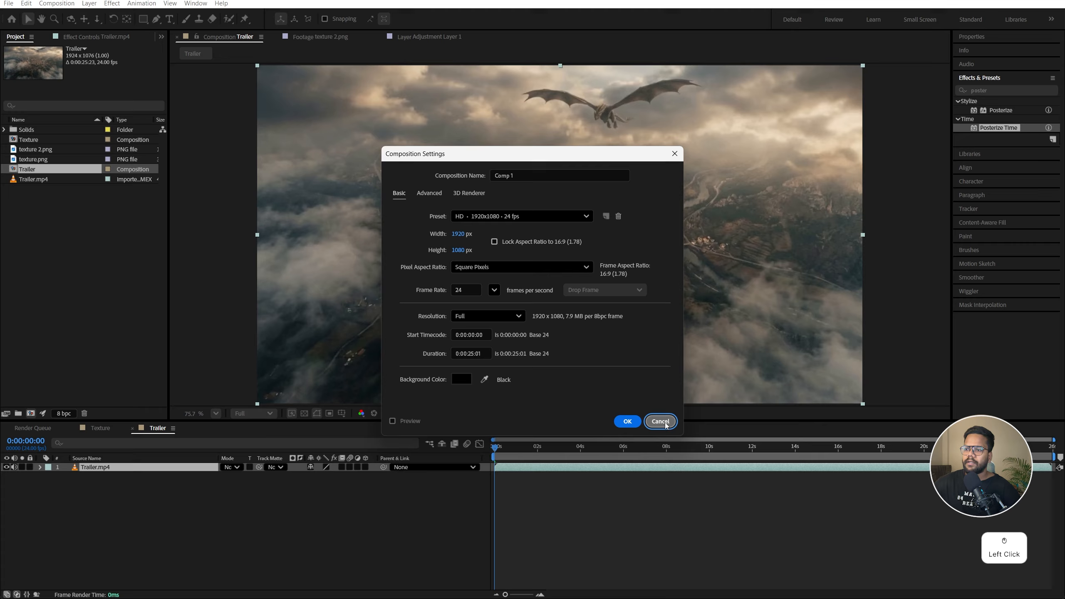
left_click_drag(587, 449, 534, 464)
left_click(349, 504)
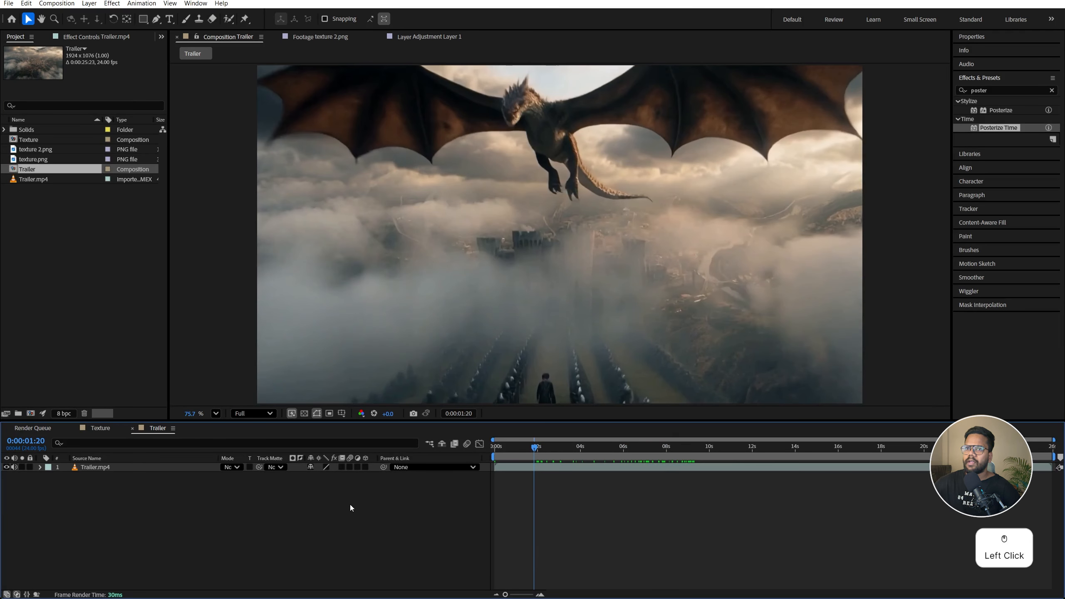
Place the Texture composition above the Trailer.mp4 layer and set its blending mode to Screen
left_click(36, 140)
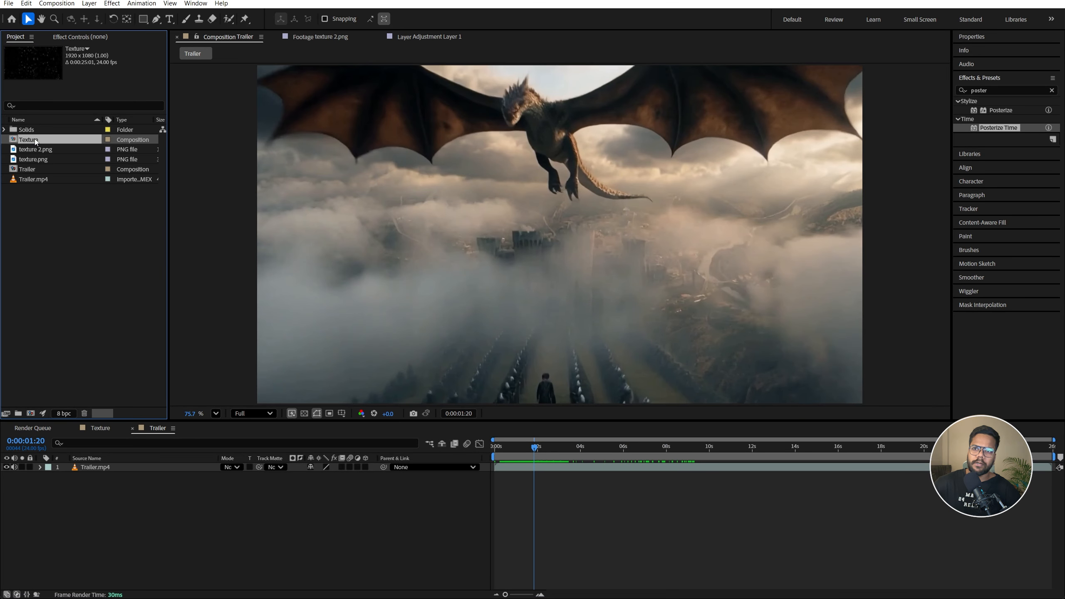
left_click_drag(36, 142, 119, 467)
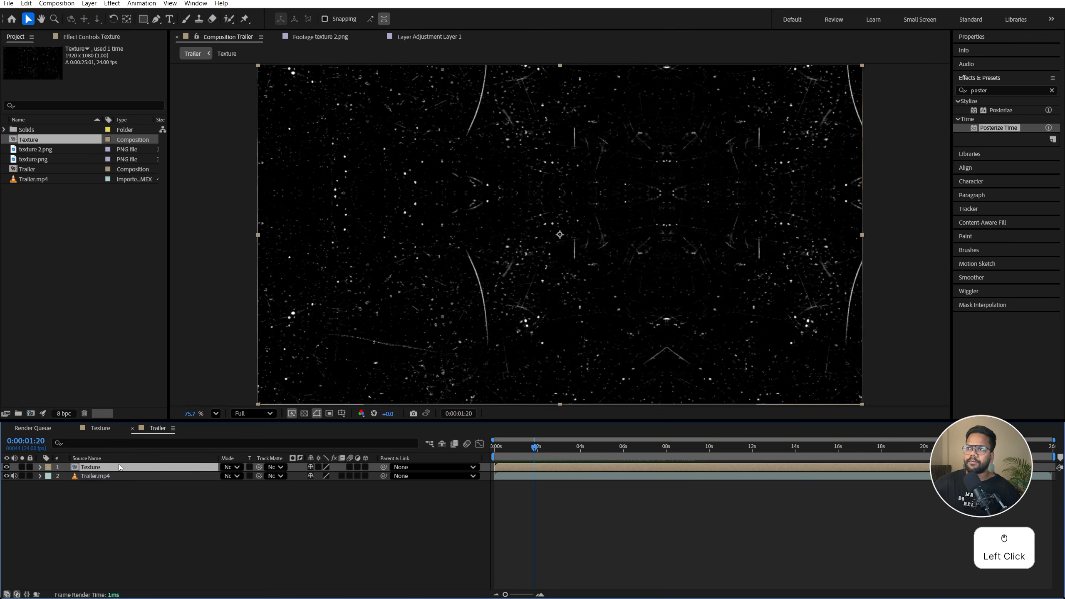
left_click(231, 466)
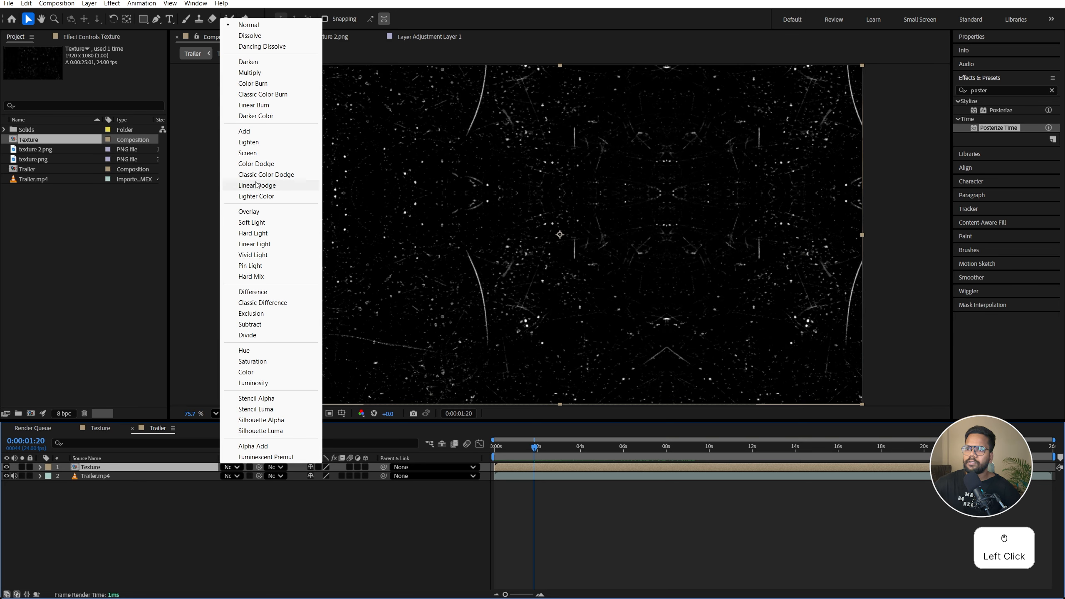
left_click(249, 152)
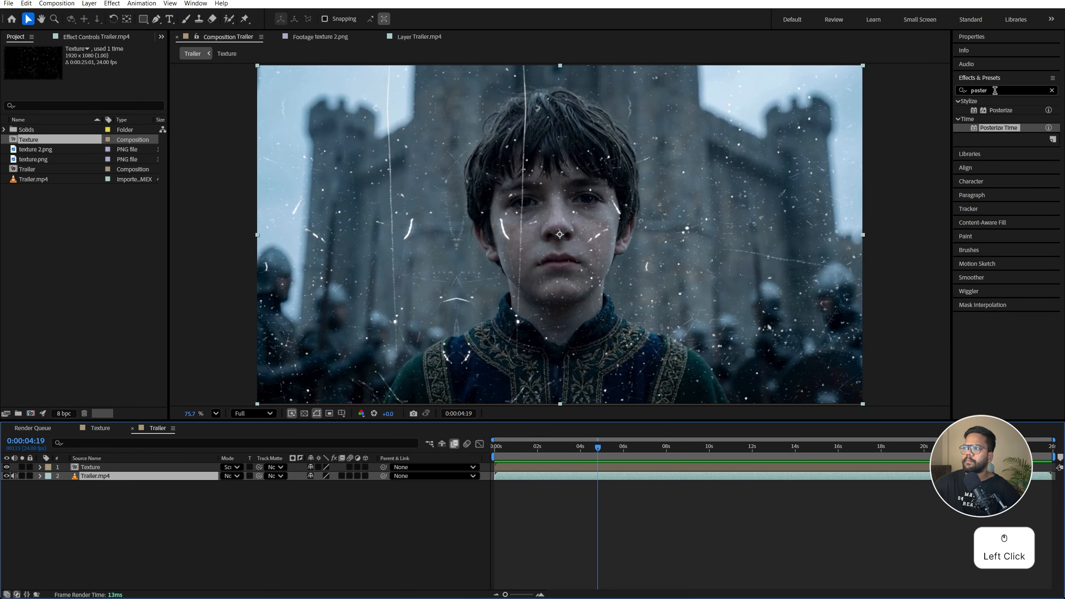
Find the Black & White effect and apply it to the Trailer.mp4 layer
left_click(944, 101)
left_click(981, 90)
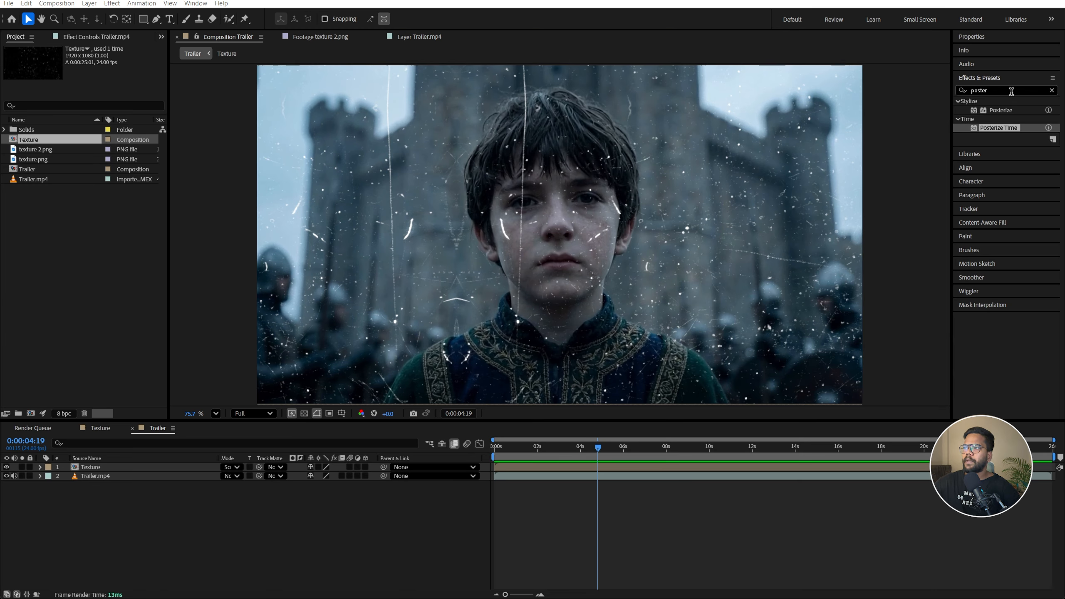
type("black")
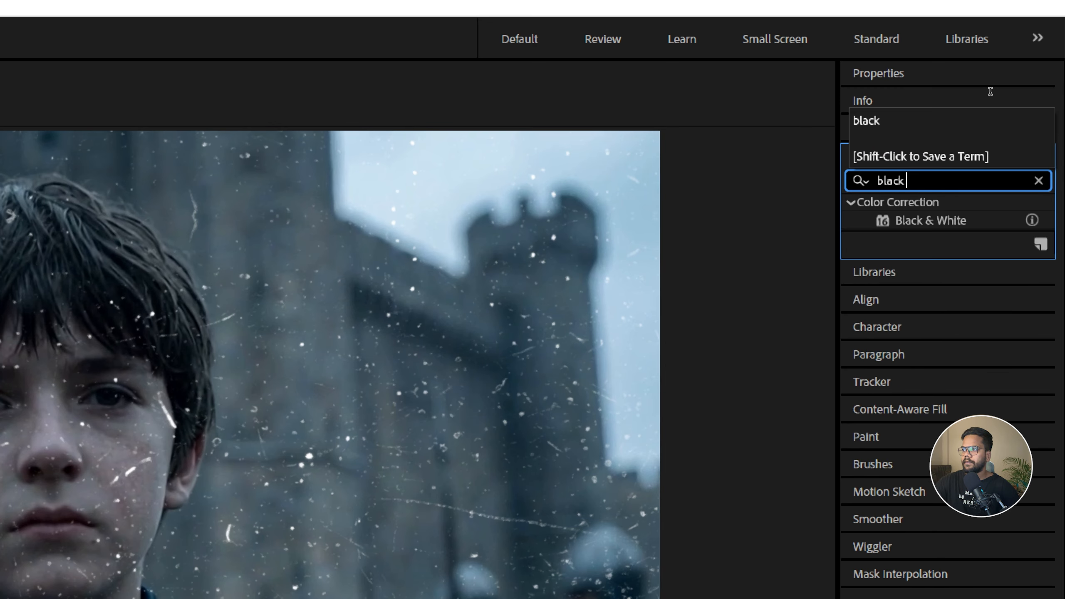
left_click(930, 222)
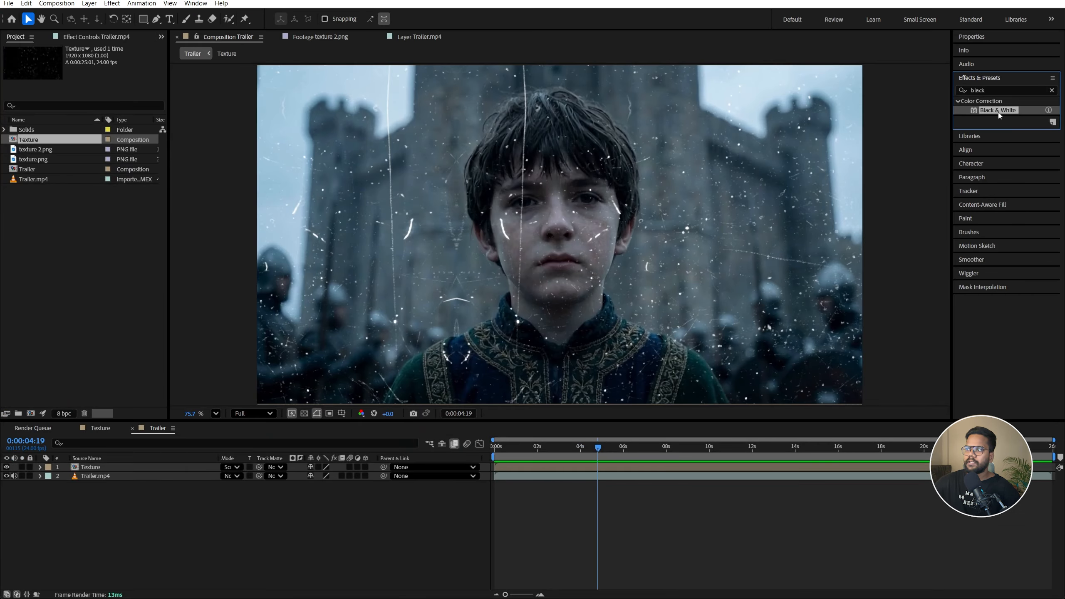
left_click_drag(999, 111, 130, 476)
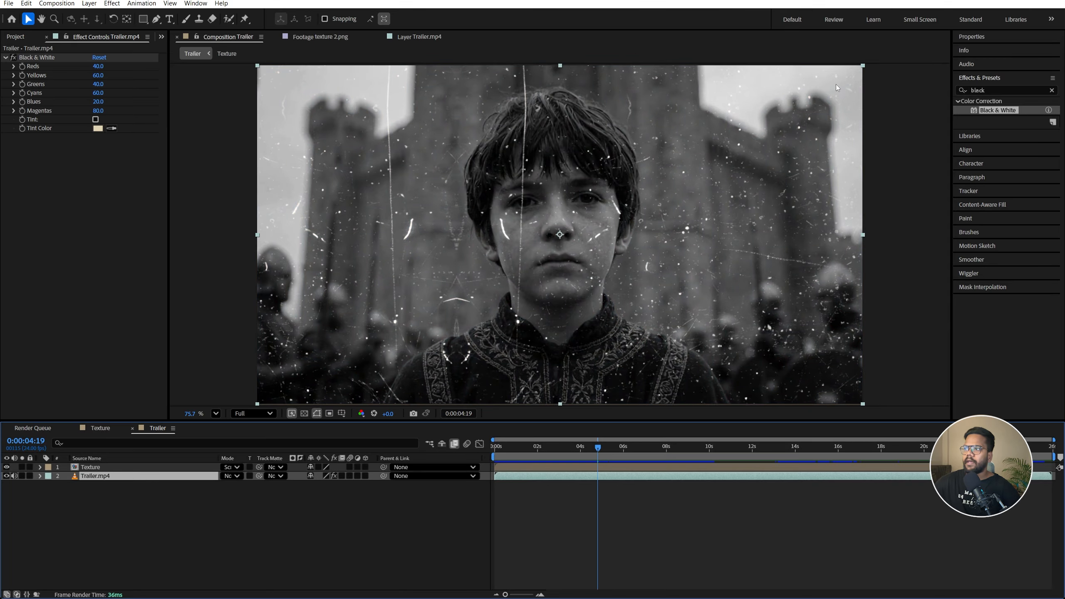
Find the CC Vignette effect and apply it to the Trailer.mp4 layer
left_click(989, 89)
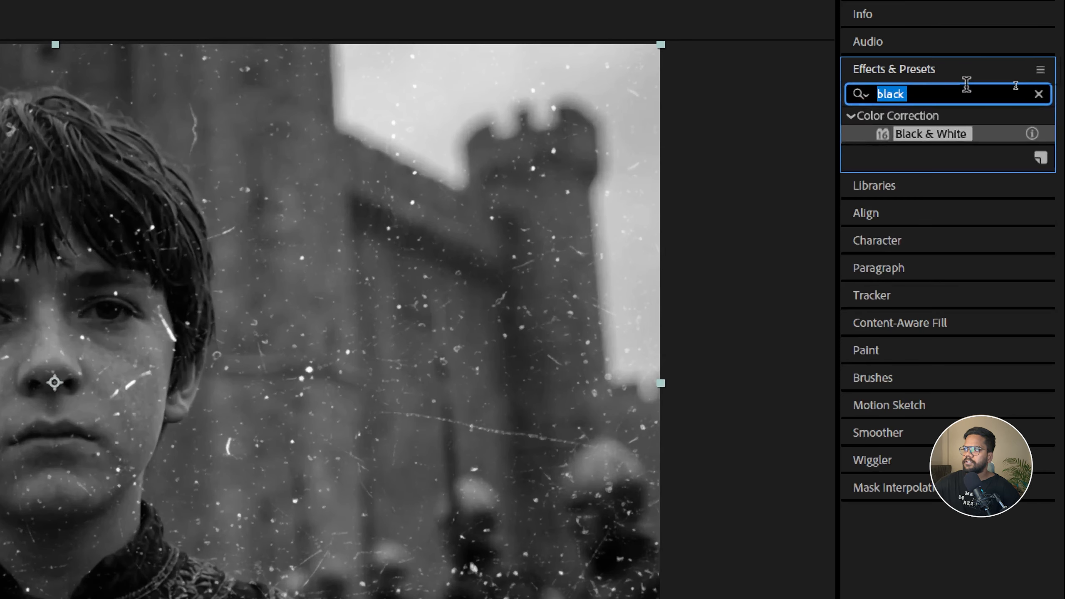
type("cc v")
left_click(944, 170)
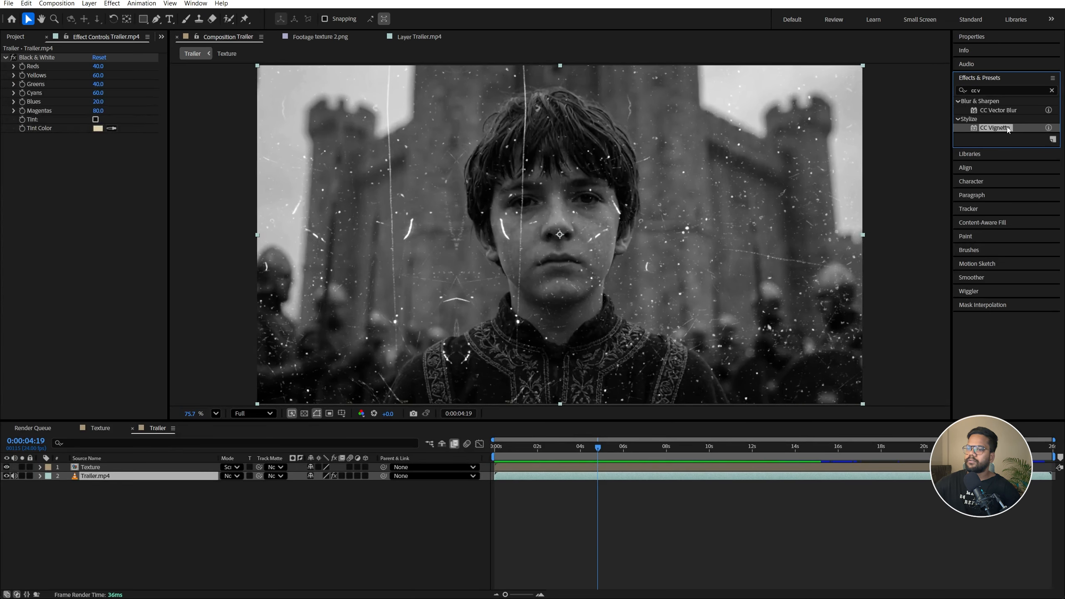
left_click_drag(1007, 131, 816, 129)
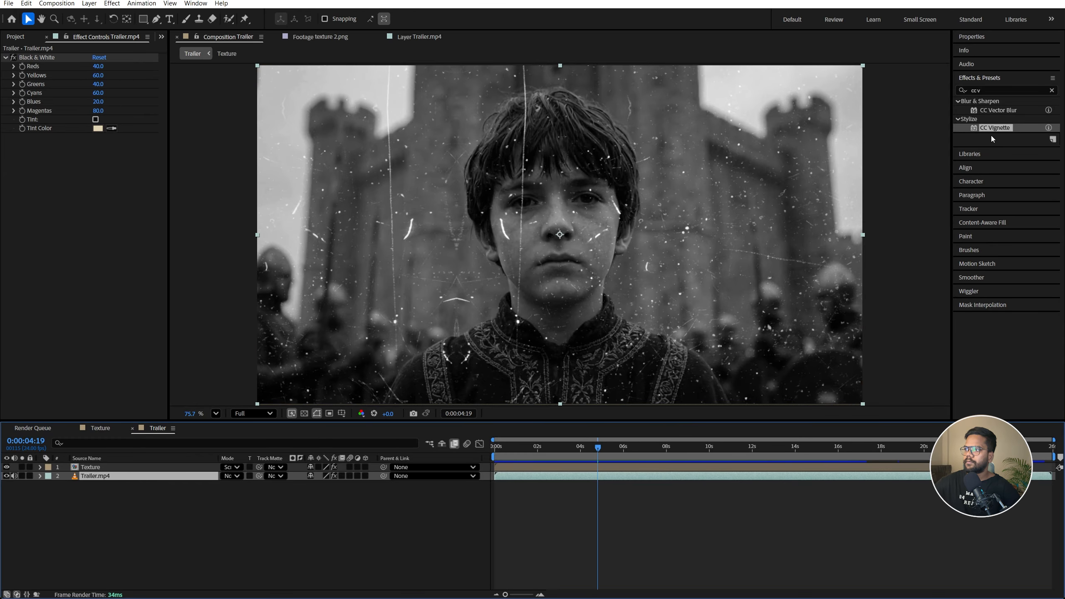
left_click_drag(995, 127, 792, 113)
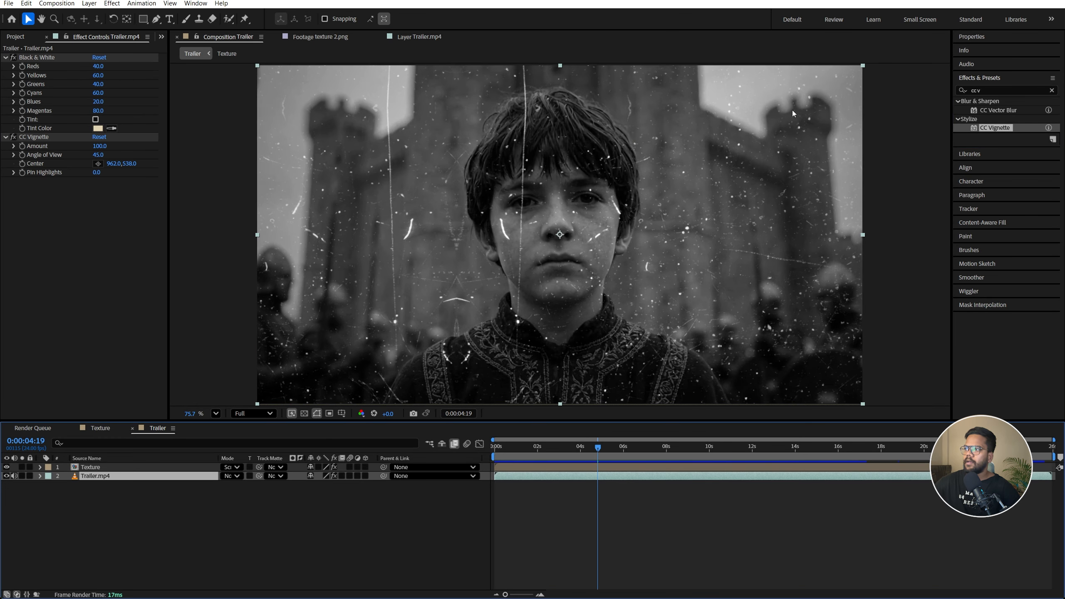
Find the Tint effect and add it to the Trailer.mp4 layer below CC Vignette
left_click(956, 89)
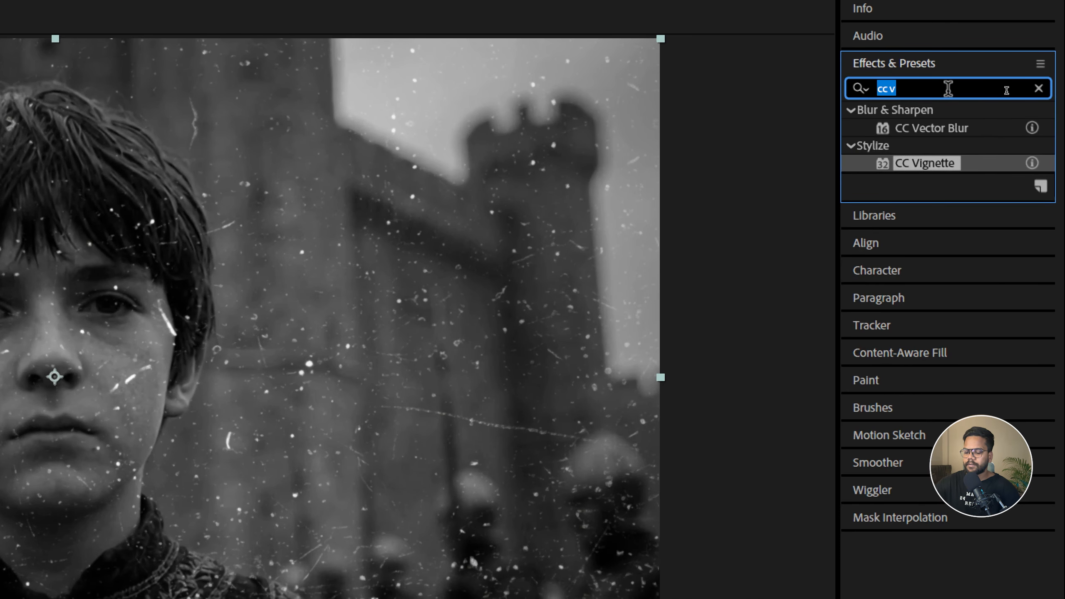
type("tint")
left_click(936, 180)
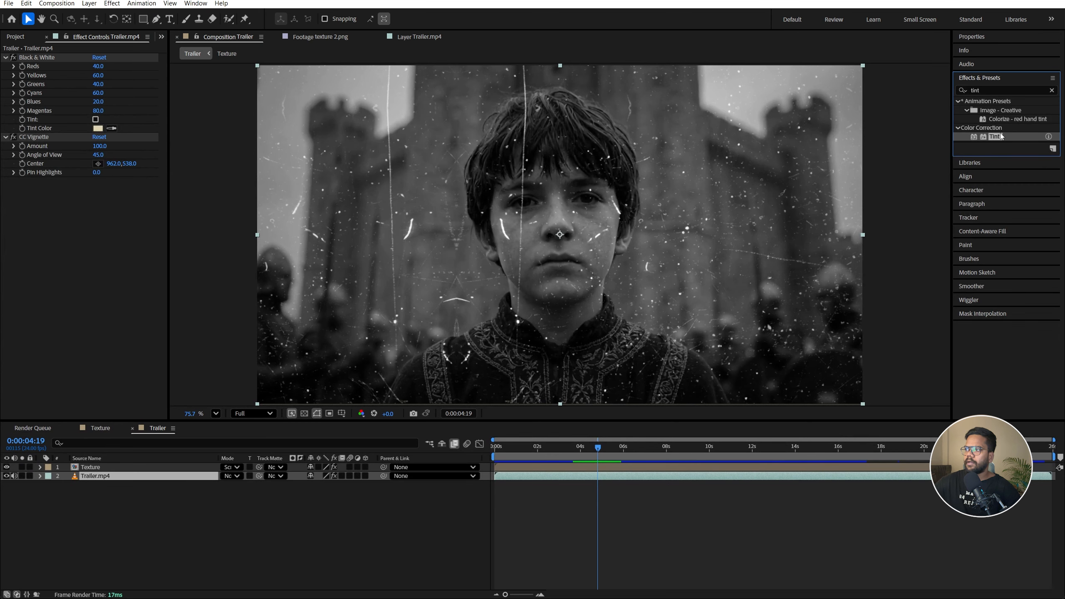
left_click_drag(997, 138, 134, 478)
Set the CC Vignette amount to 251 and its angle of view to 53, keeping the original center
left_click_drag(100, 147, 138, 149)
key("ctrl+z")
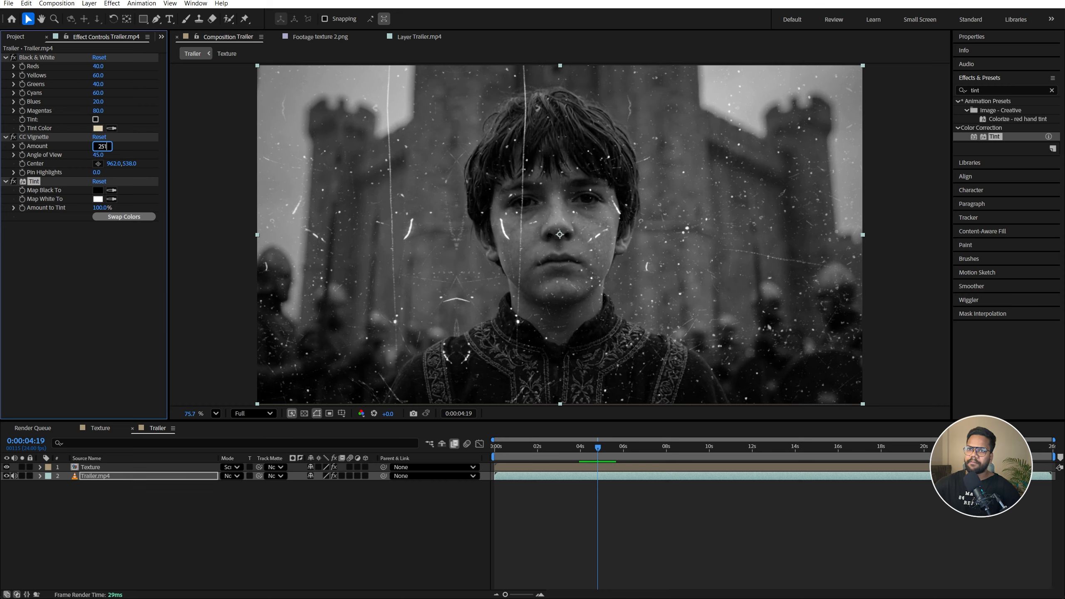
key("Return")
left_click_drag(98, 155, 114, 156)
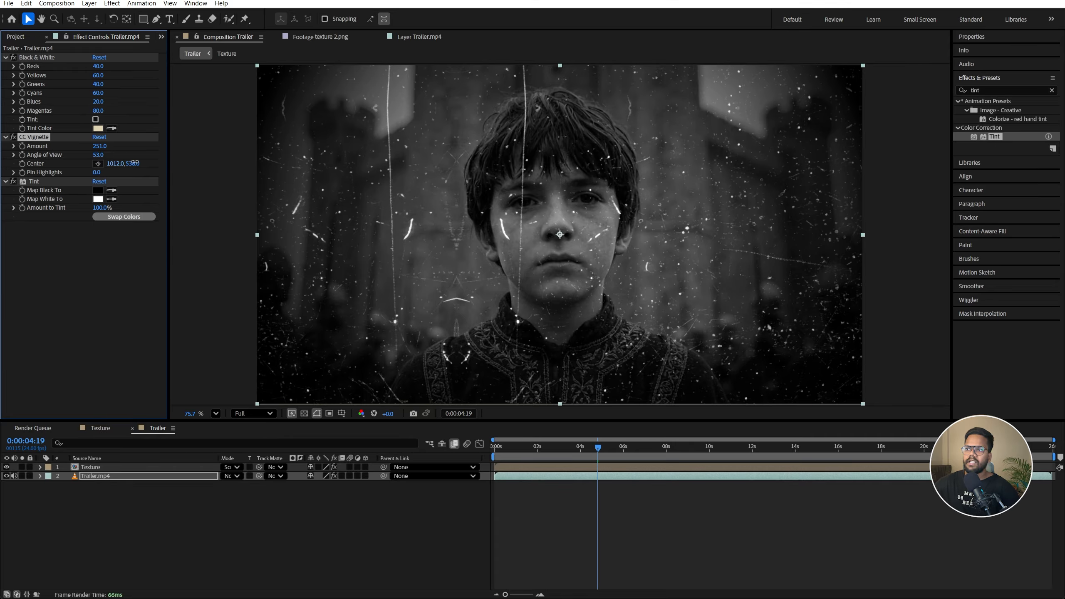
mouse_move(135, 162)
left_mouse_down()
mouse_move(103, 162)
mouse_move(144, 163)
left_mouse_up()
key("ctrl+z")
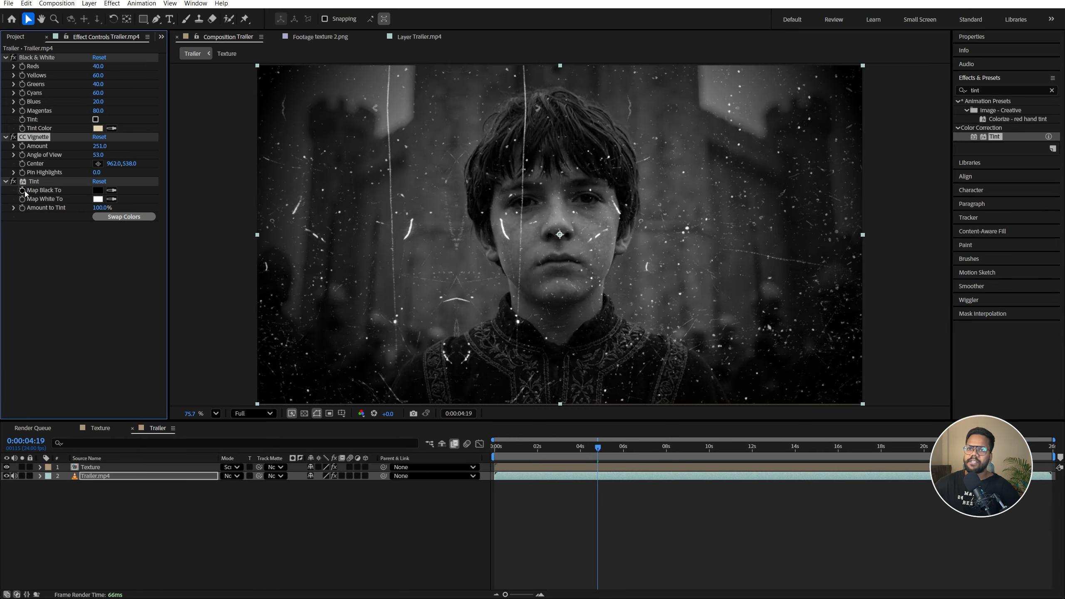
Set the Tint effect's Map Black To color to golden brown 986707 and reduce the Amount to Tint
left_click(98, 190)
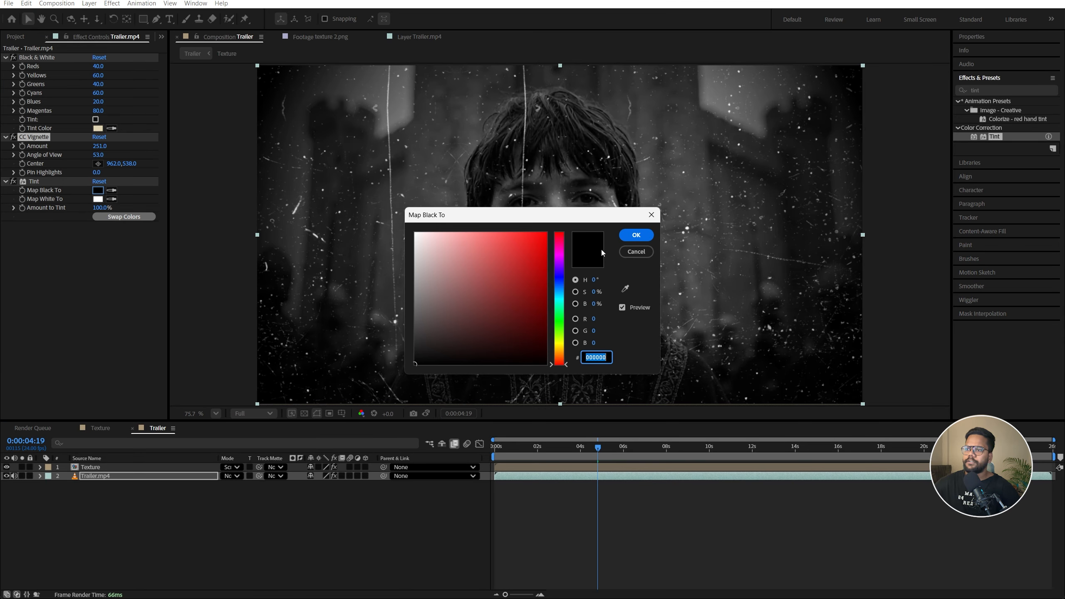
left_click(559, 353)
left_click_drag(526, 265, 540, 286)
left_click(559, 351)
left_click_drag(552, 217, 480, 166)
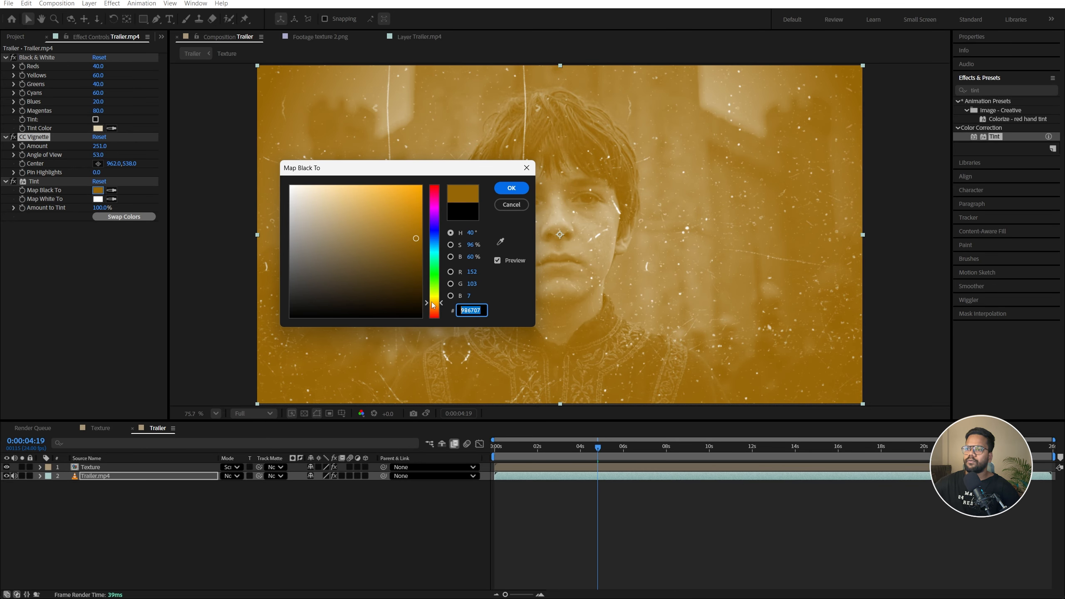
left_click(511, 188)
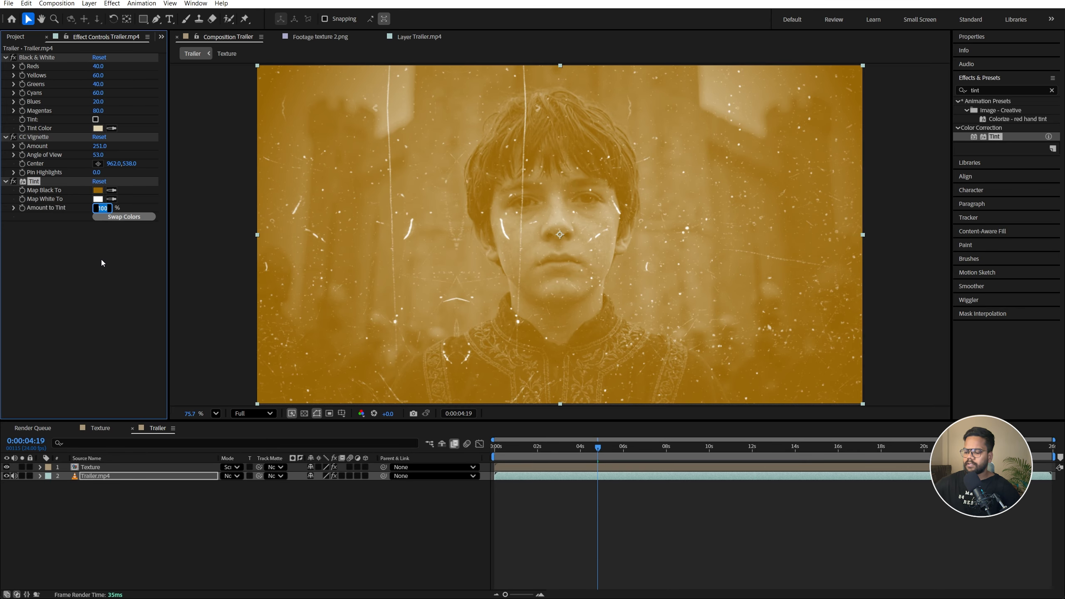
key("Return")
Duplicate the Texture composition in the project and open the copy, Texture 2
left_click(22, 36)
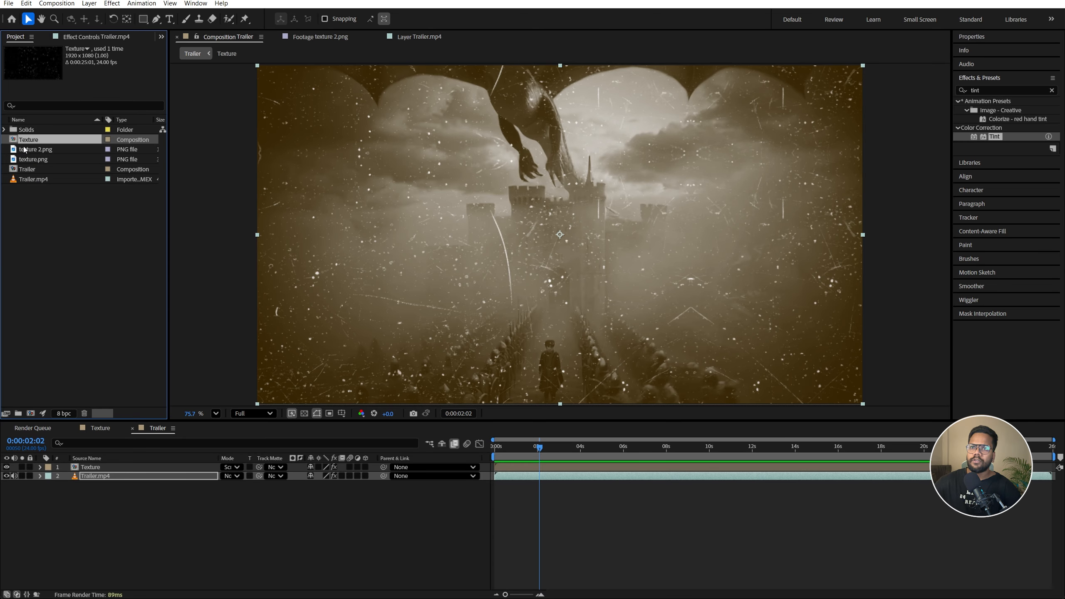
key("ctrl+d")
double_click(46, 150)
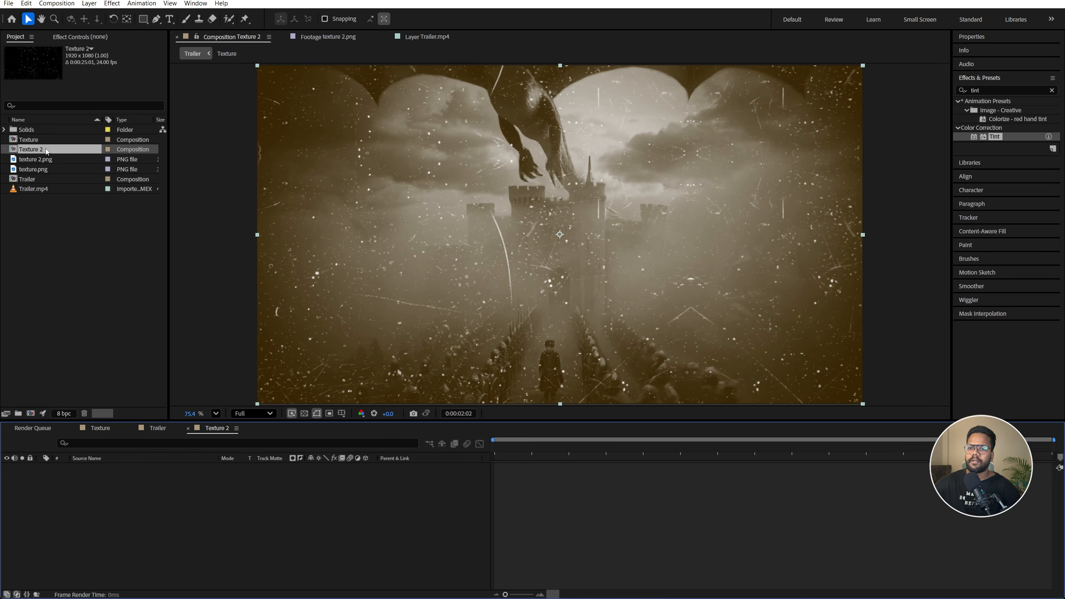
Add texture 2.png to the Texture 2 composition, between the adjustment layer and the texture.png layer
left_click(126, 476)
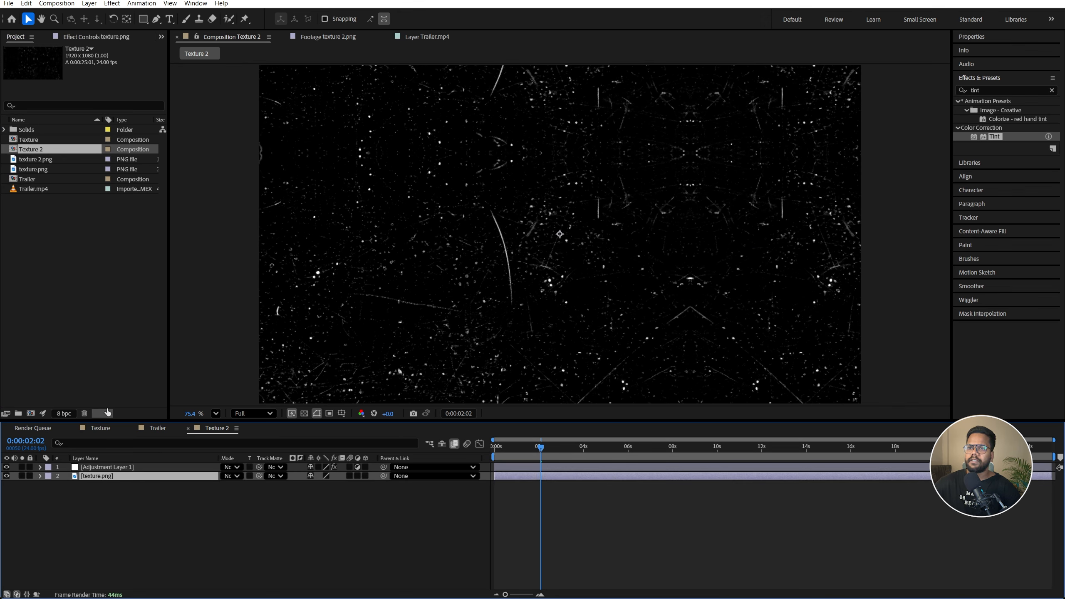
left_click(36, 159)
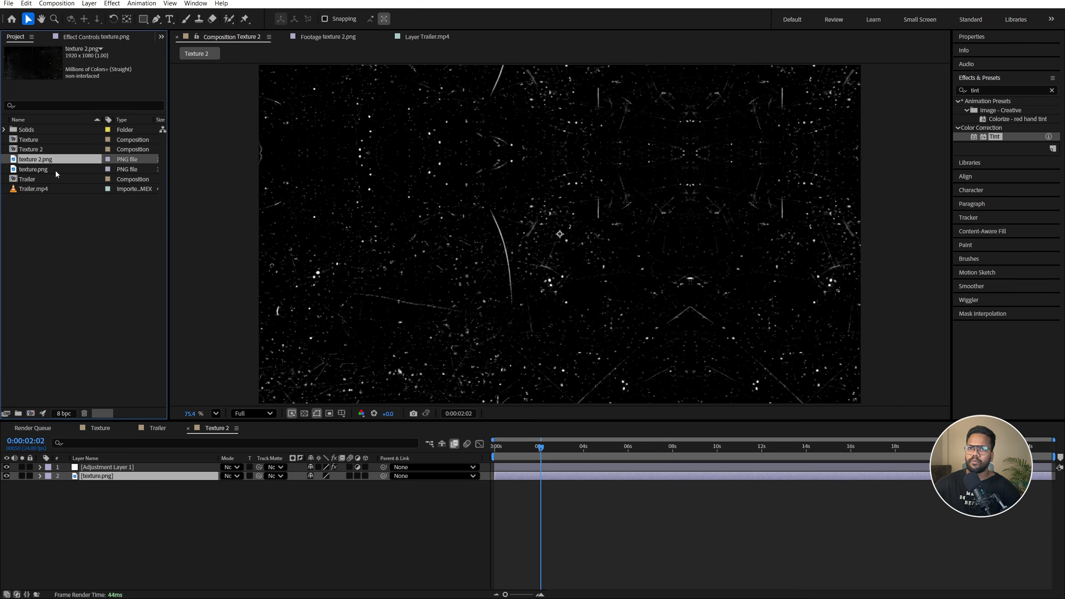
left_click_drag(39, 159, 118, 471)
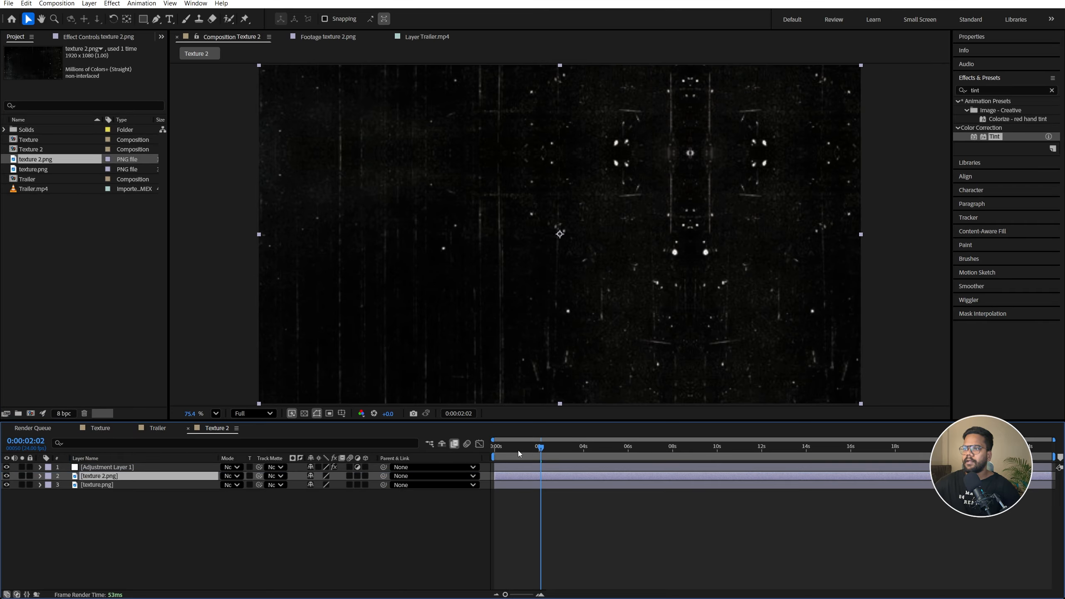
left_click_drag(519, 453, 247, 428)
Place Texture 2 above the Texture layer in the Trailer composition and set its blending mode to Screen
left_click(155, 428)
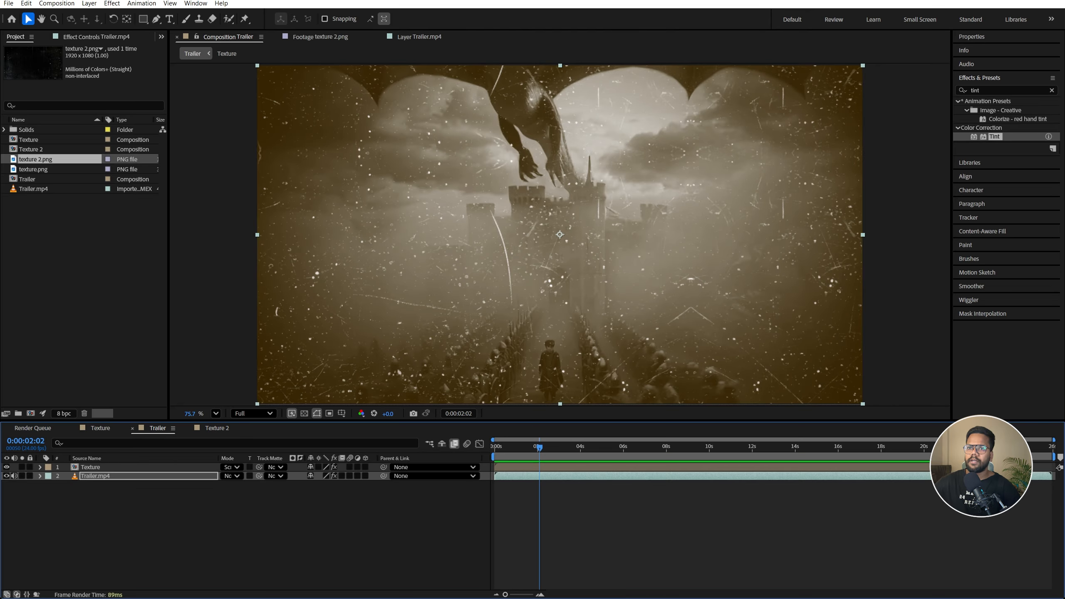
left_click(37, 150)
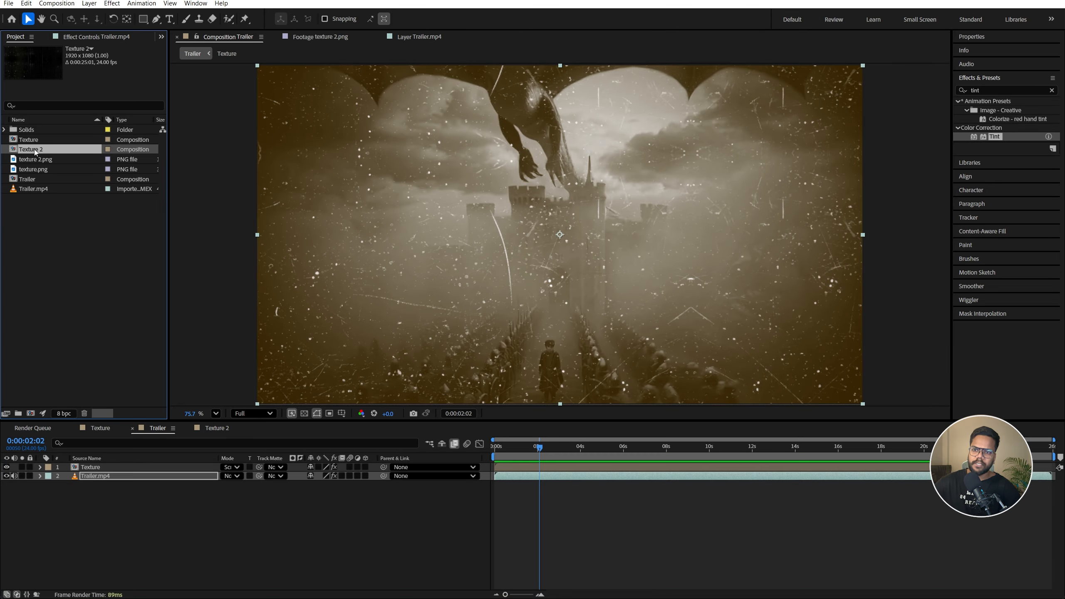
left_click_drag(35, 151, 104, 468)
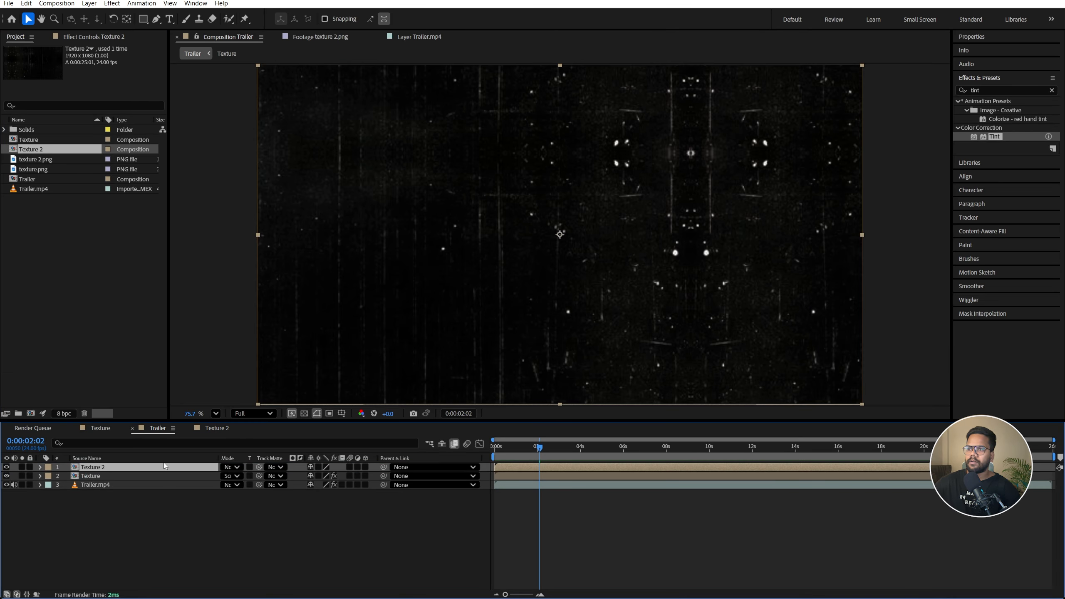
left_click(237, 467)
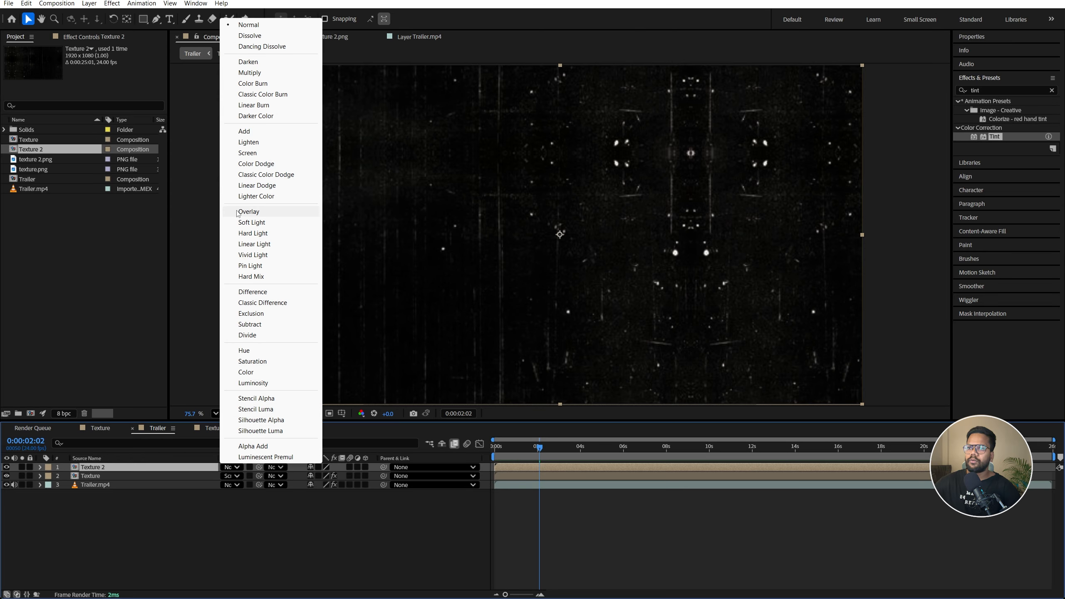
left_click(260, 153)
Set the Texture 2 layer's opacity to 70% and preview the Trailer composition
left_click(123, 468)
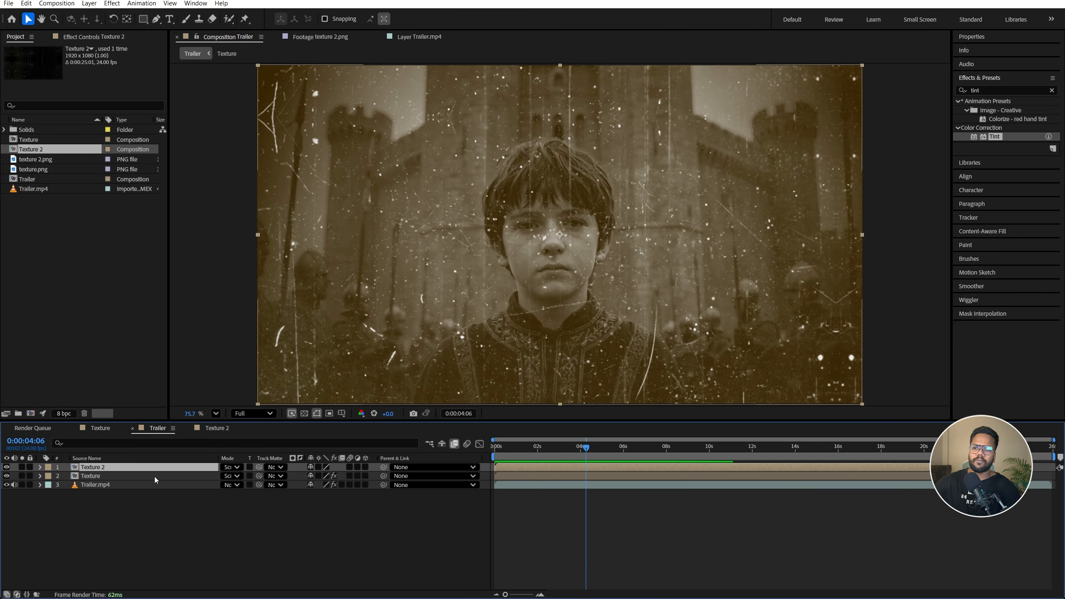
key("t")
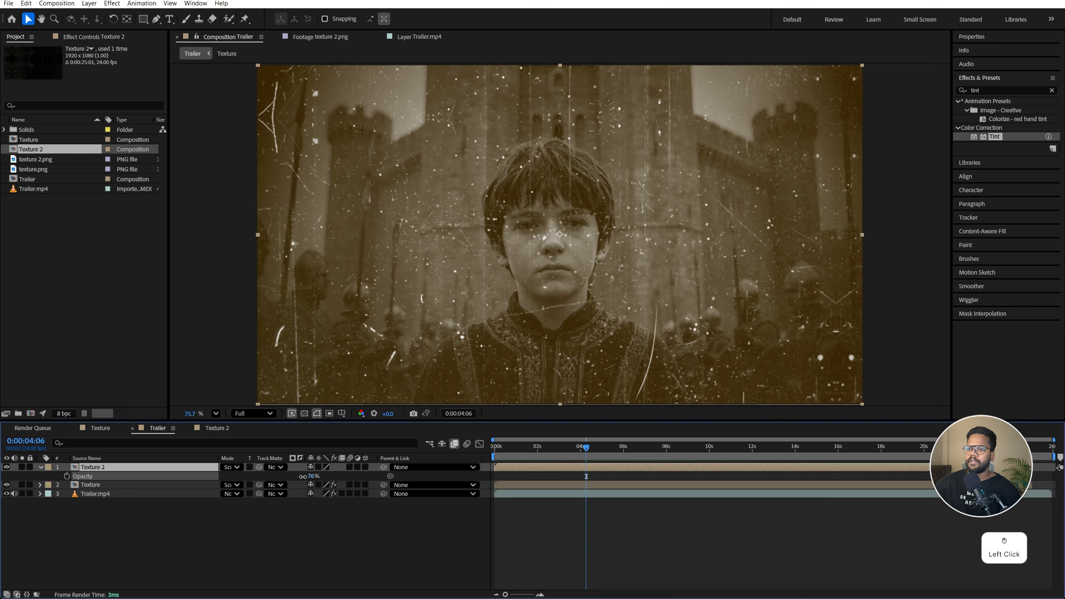
left_click(305, 476)
type("70")
key("Return")
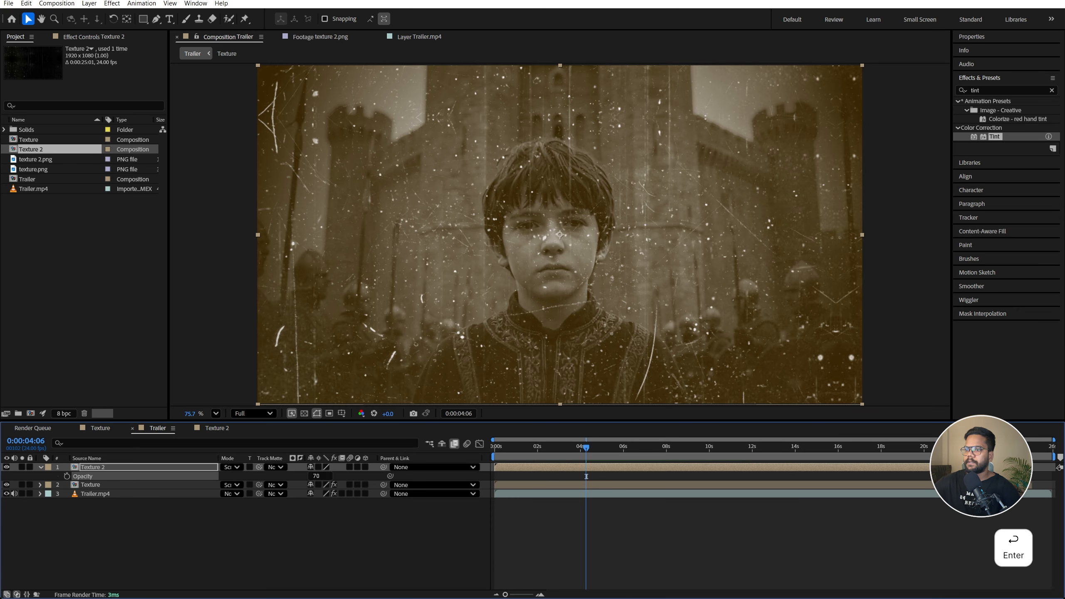
key("space")
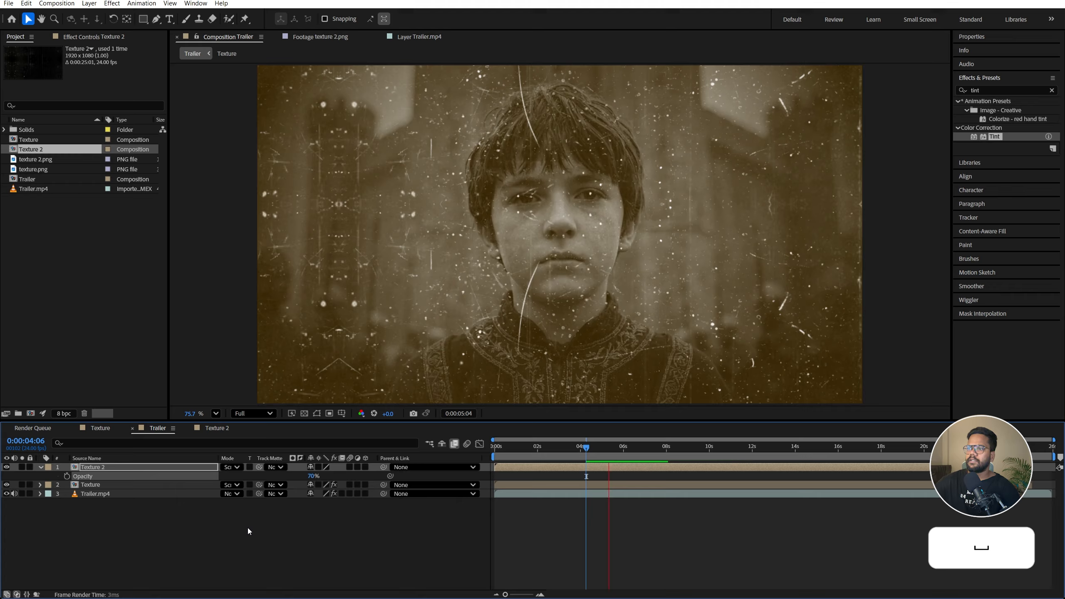